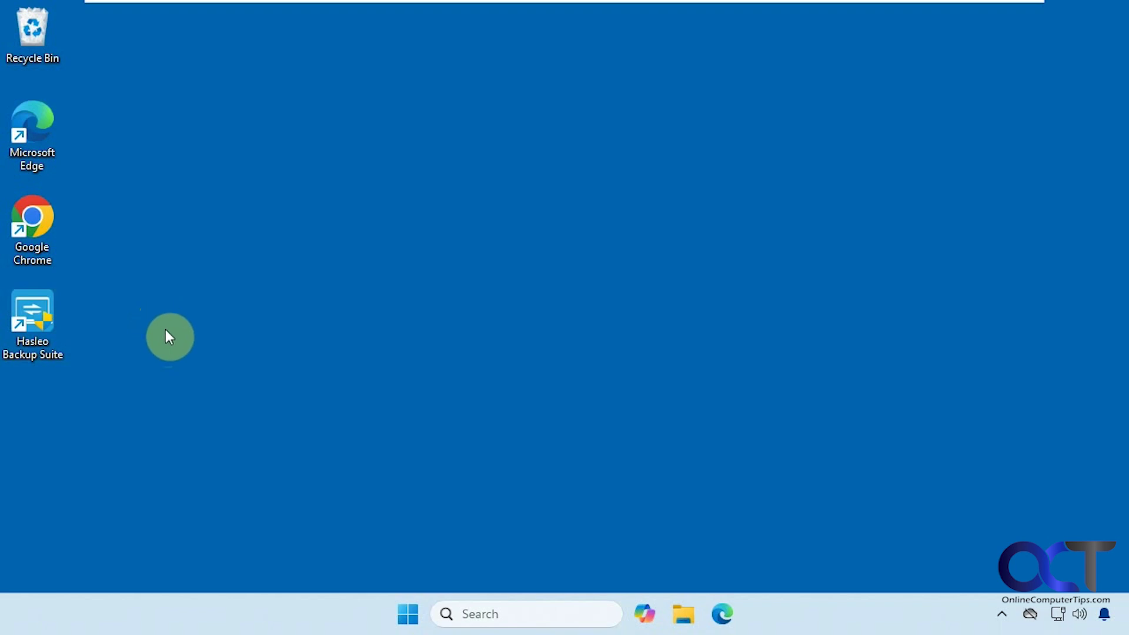
{"action": "left_click", "coordinate": [677, 612]}
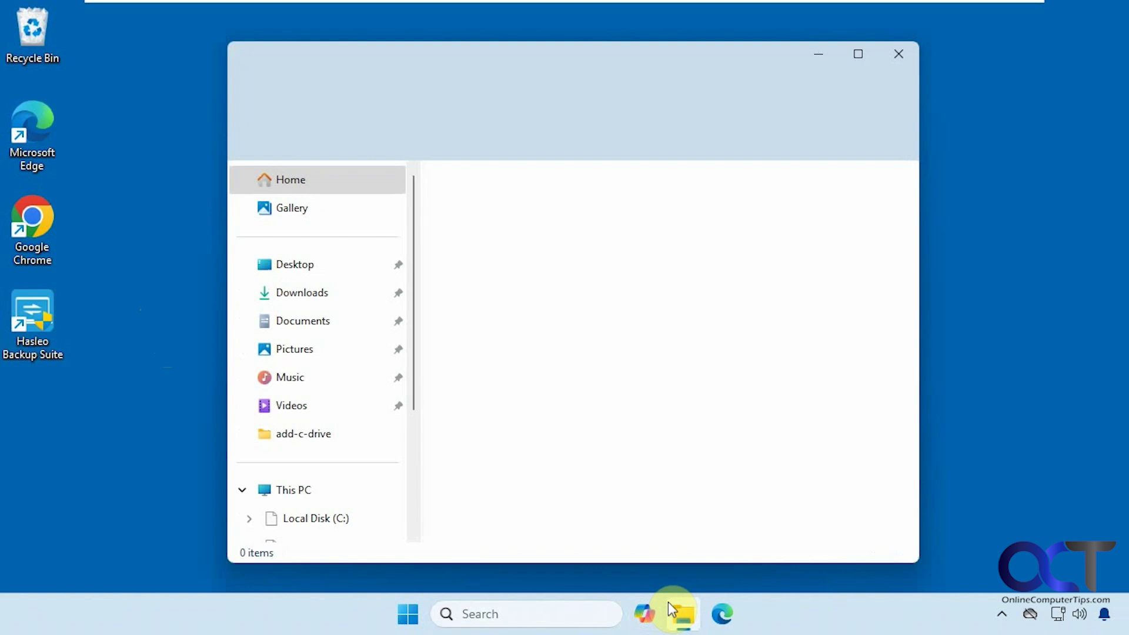
{"action": "left_click", "coordinate": [319, 502]}
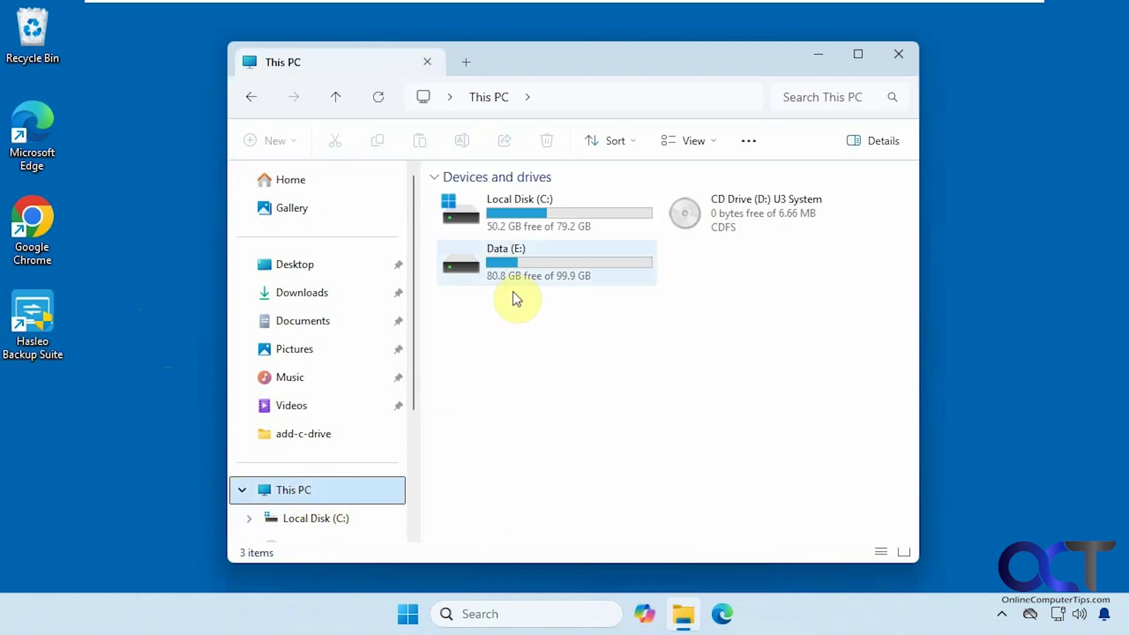
{"action": "left_click", "coordinate": [525, 266]}
{"action": "double_click", "coordinate": [524, 265]}
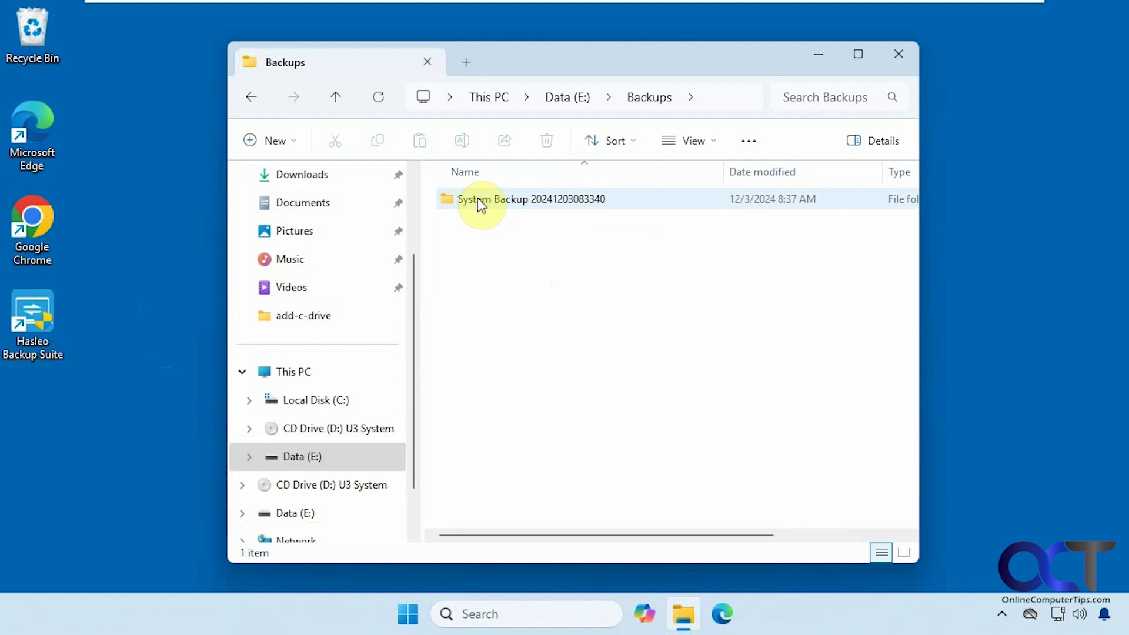
{"action": "mouse_move", "coordinate": [476, 206]}
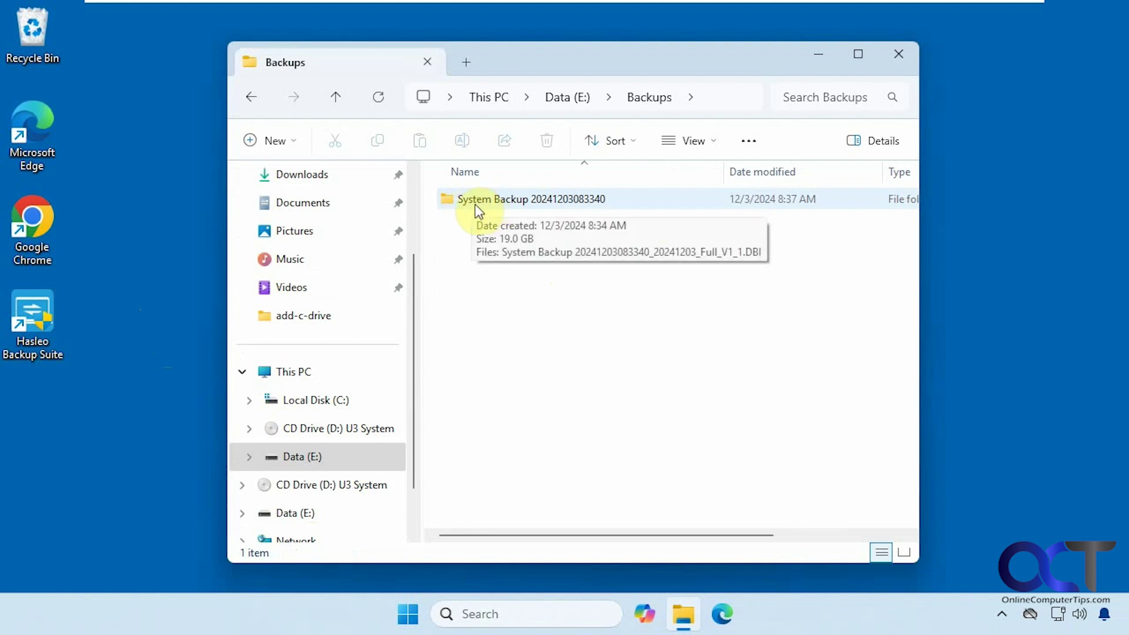
{"action": "left_click", "coordinate": [818, 59]}
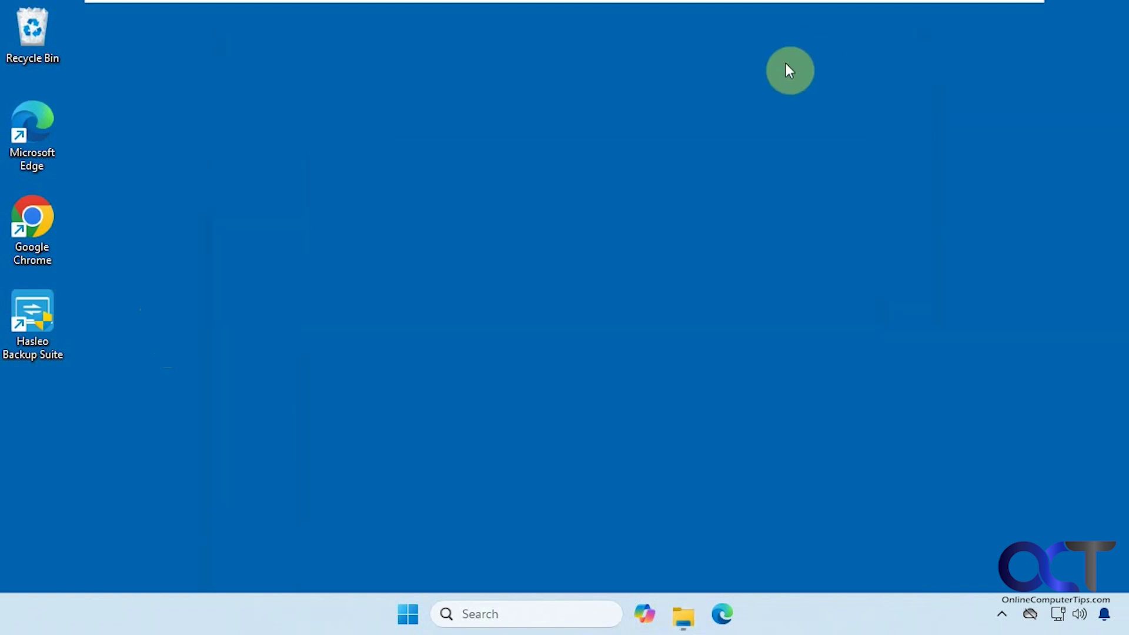
- Launch Hasleo Backup Suite as administrator and browse its Backup, Restore and Clone pages, returning to Backup
{"action": "double_click", "coordinate": [49, 334]}
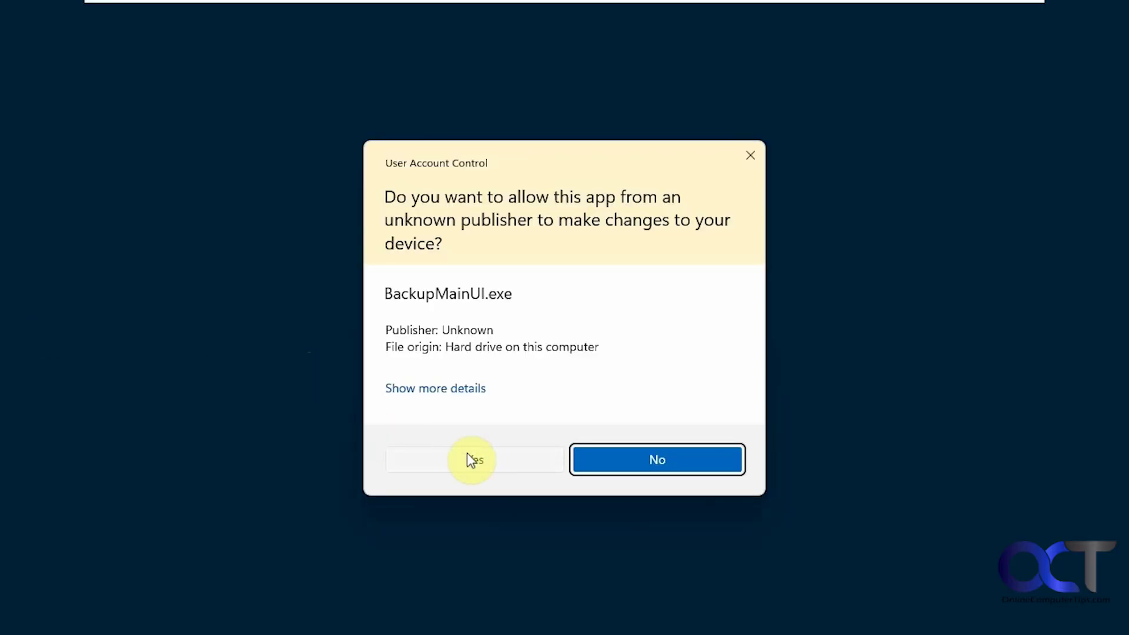
{"action": "left_click", "coordinate": [470, 460]}
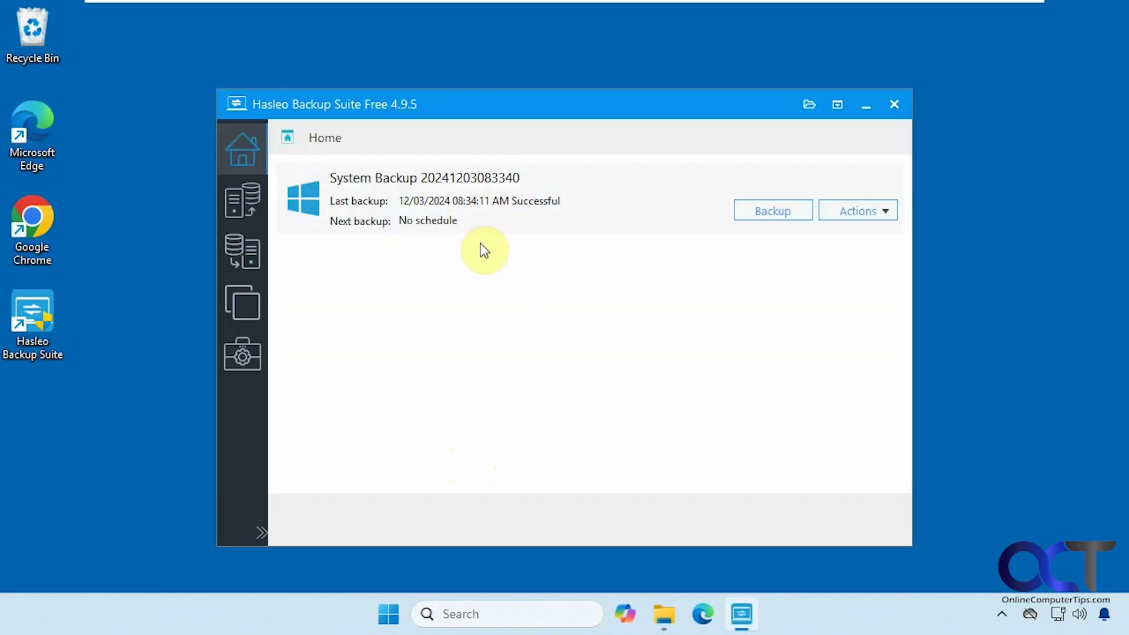
{"action": "left_click", "coordinate": [247, 197]}
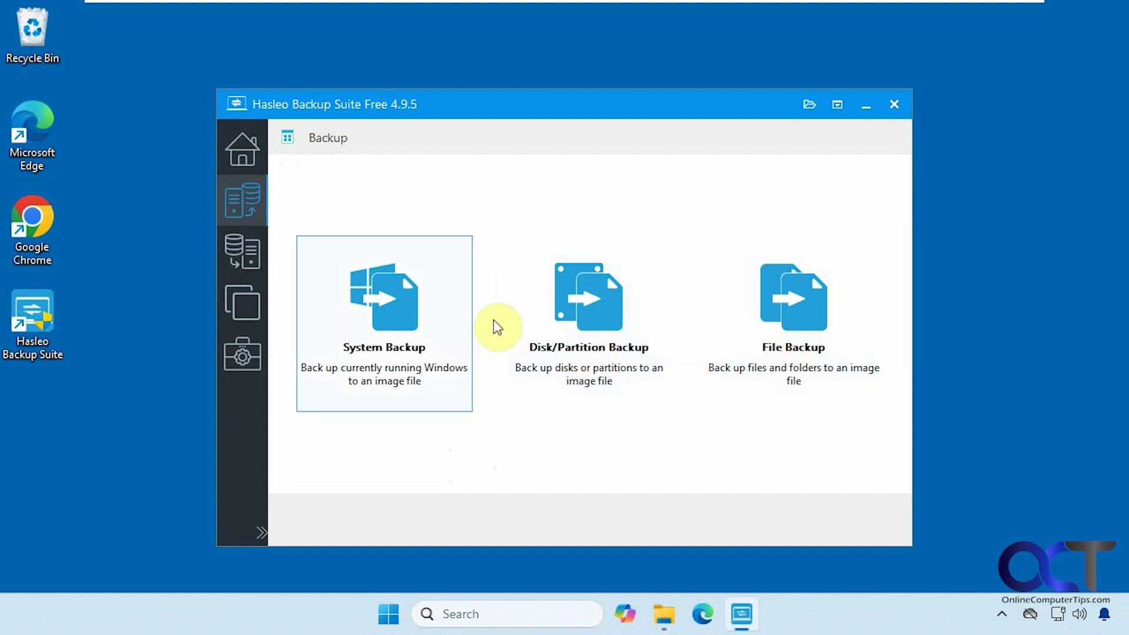
{"action": "left_click", "coordinate": [257, 263]}
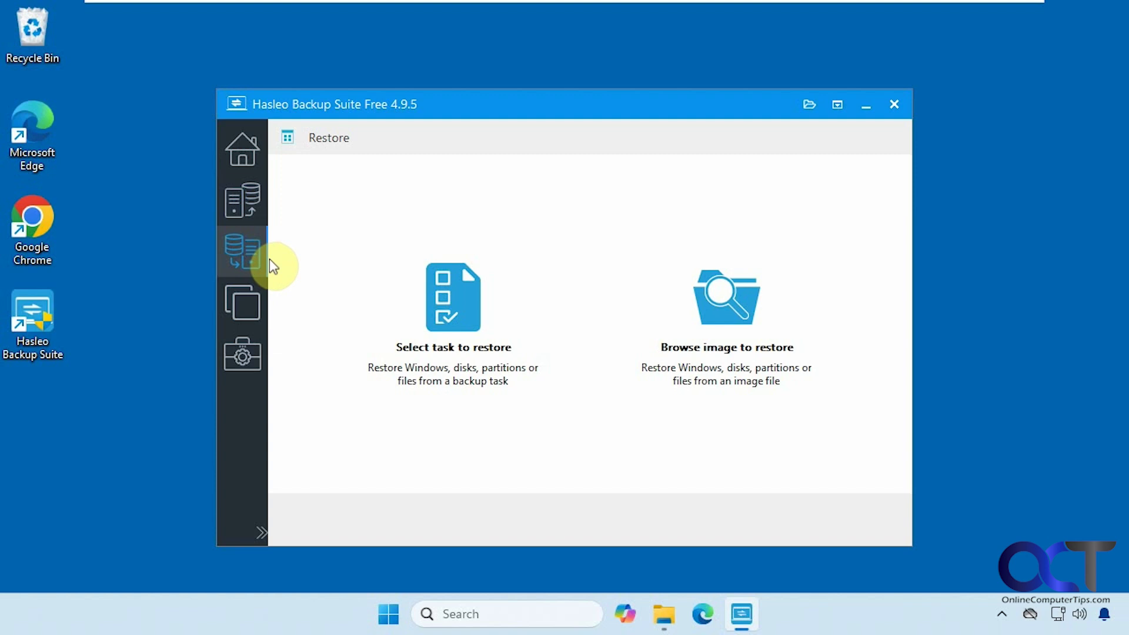
{"action": "left_click", "coordinate": [247, 297]}
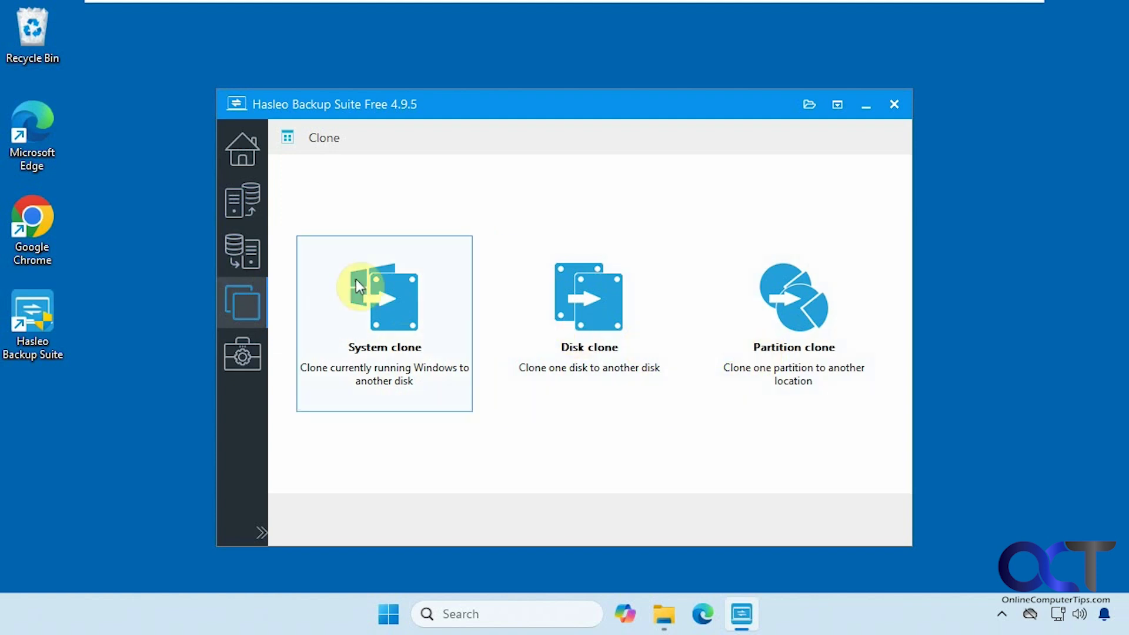
{"action": "left_click", "coordinate": [252, 205]}
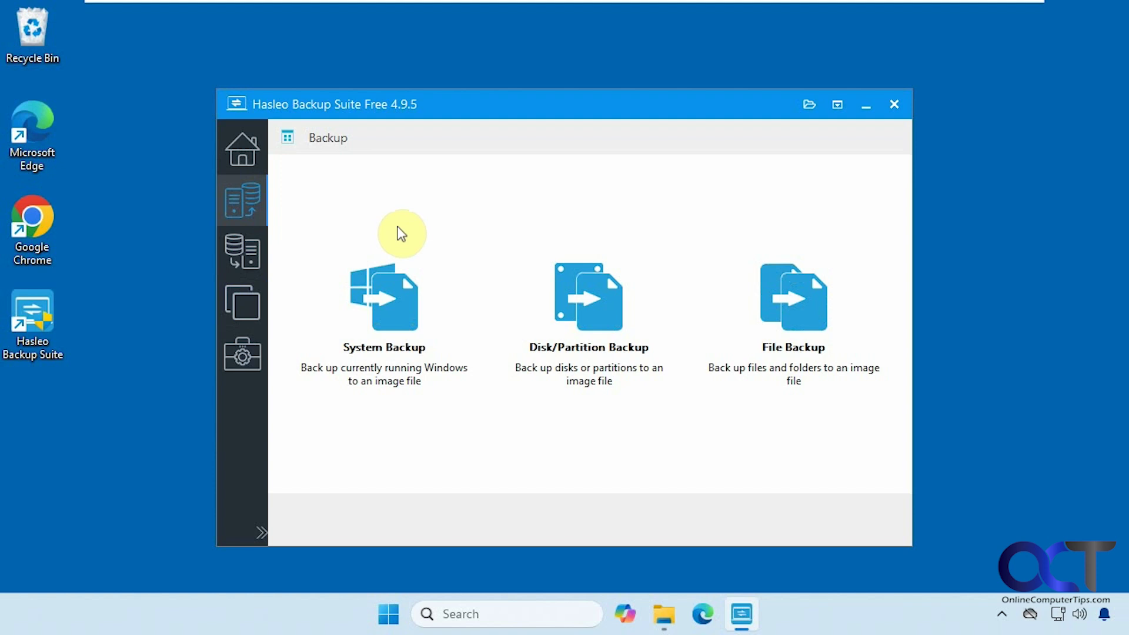
- Start a System Backup task and rename it 'New C drive backup'
{"action": "left_click", "coordinate": [393, 297]}
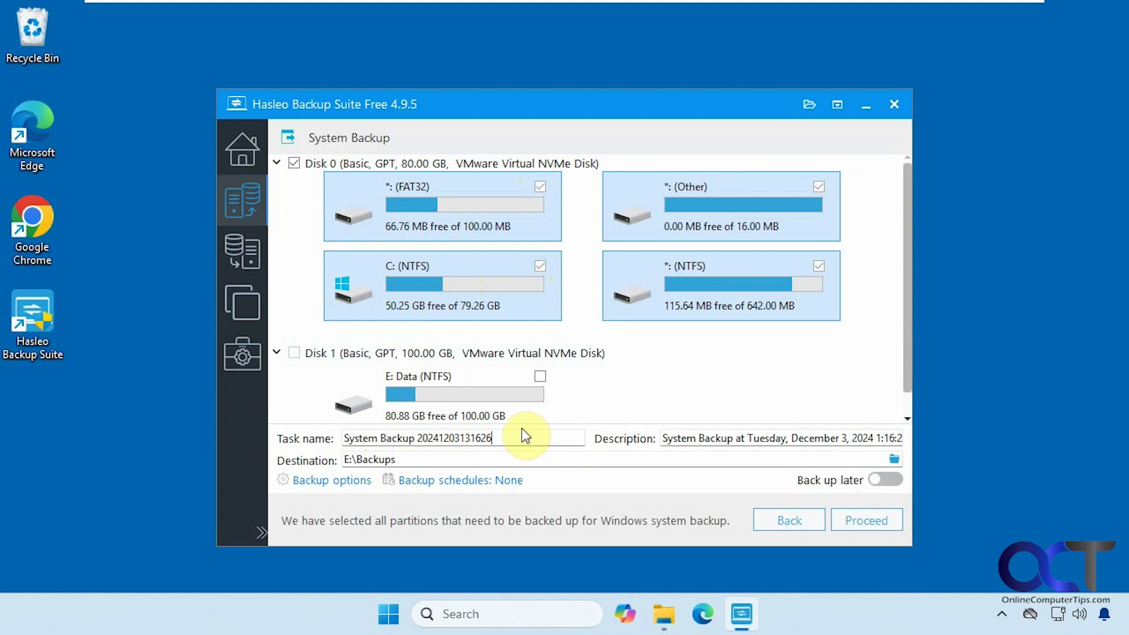
{"action": "left_click_drag", "start_coordinate": [479, 437], "coordinate": [305, 435]}
{"action": "type", "text": "Ne"}
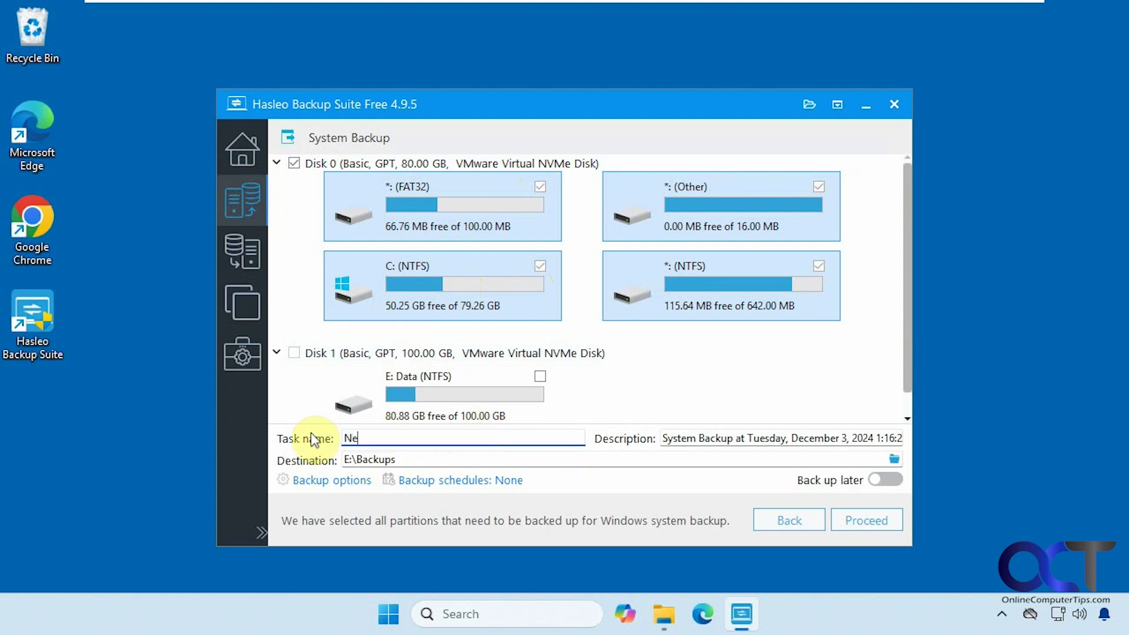
{"action": "type", "text": "w C drive backup"}
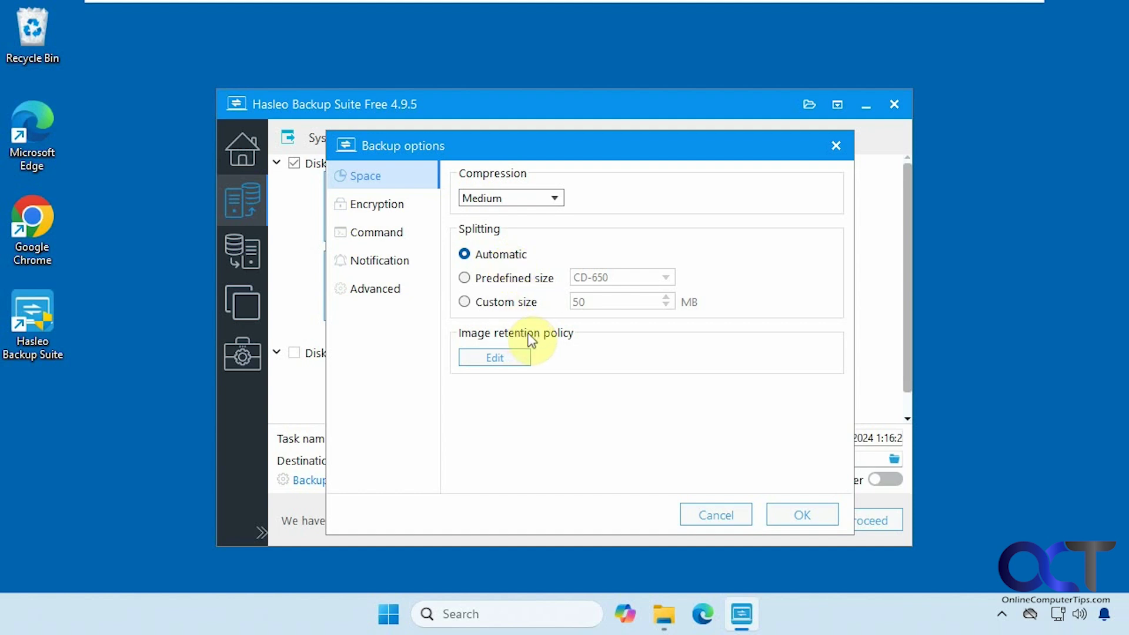
- Review the Encryption, Command, Notification and Advanced backup options, then cancel without changes
{"action": "left_click", "coordinate": [400, 206]}
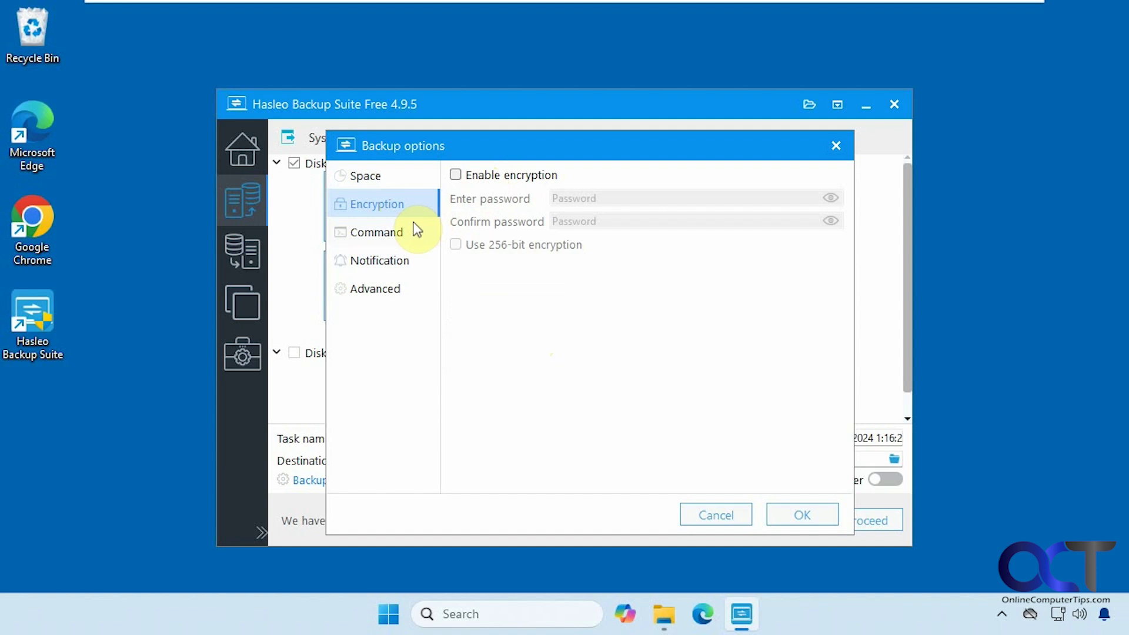
{"action": "left_click", "coordinate": [405, 234]}
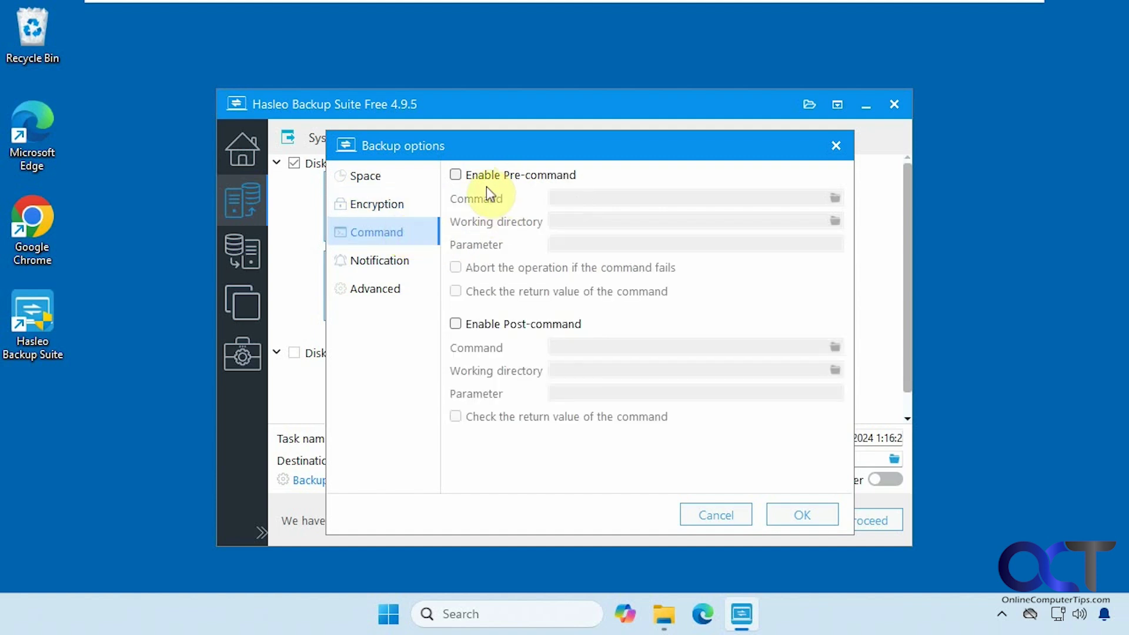
{"action": "left_click", "coordinate": [402, 263]}
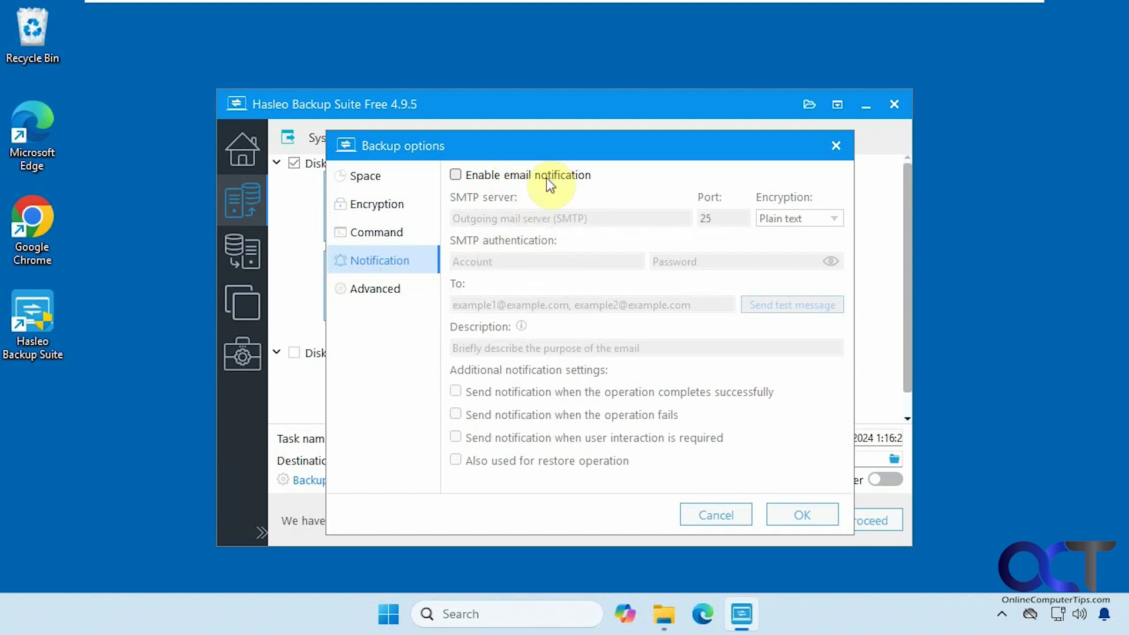
{"action": "left_click", "coordinate": [393, 293]}
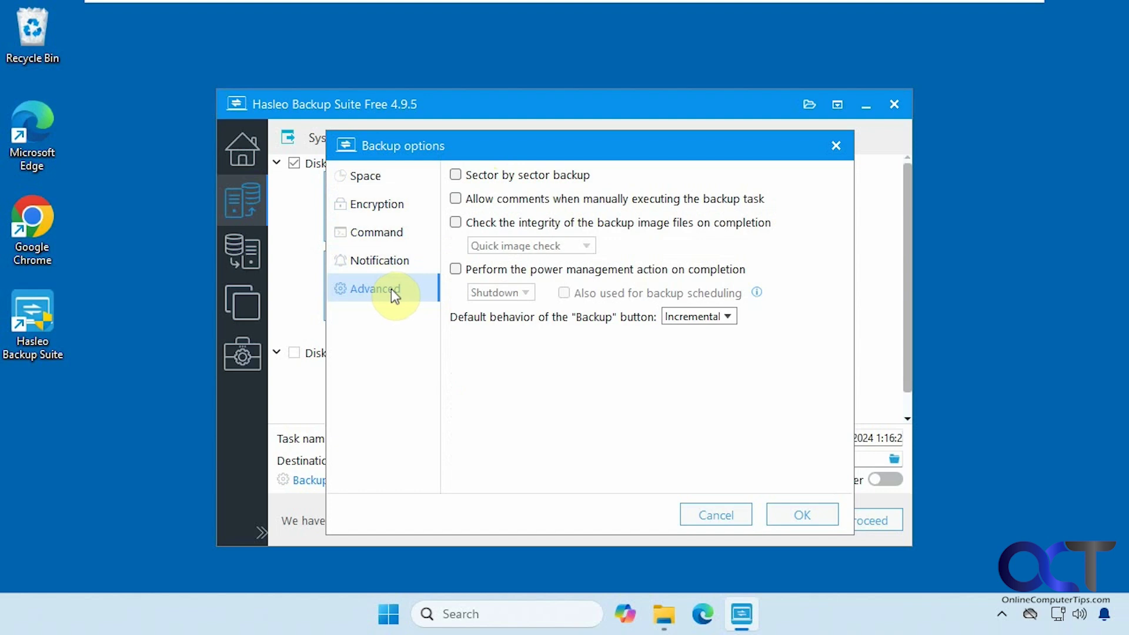
{"action": "left_click", "coordinate": [727, 511]}
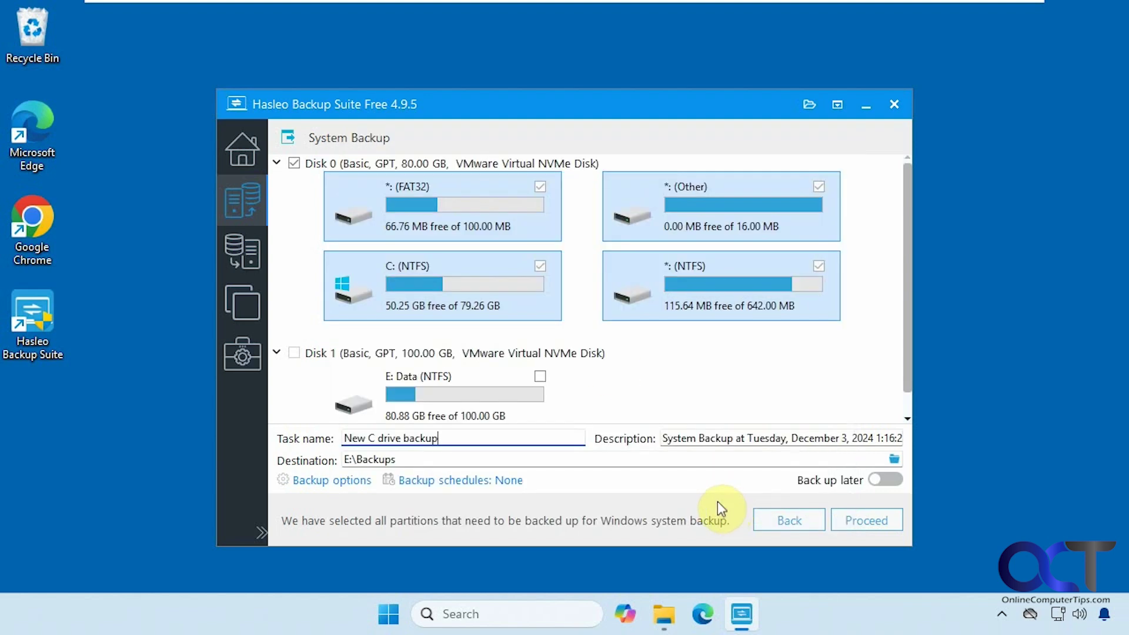
{"action": "left_click", "coordinate": [478, 481]}
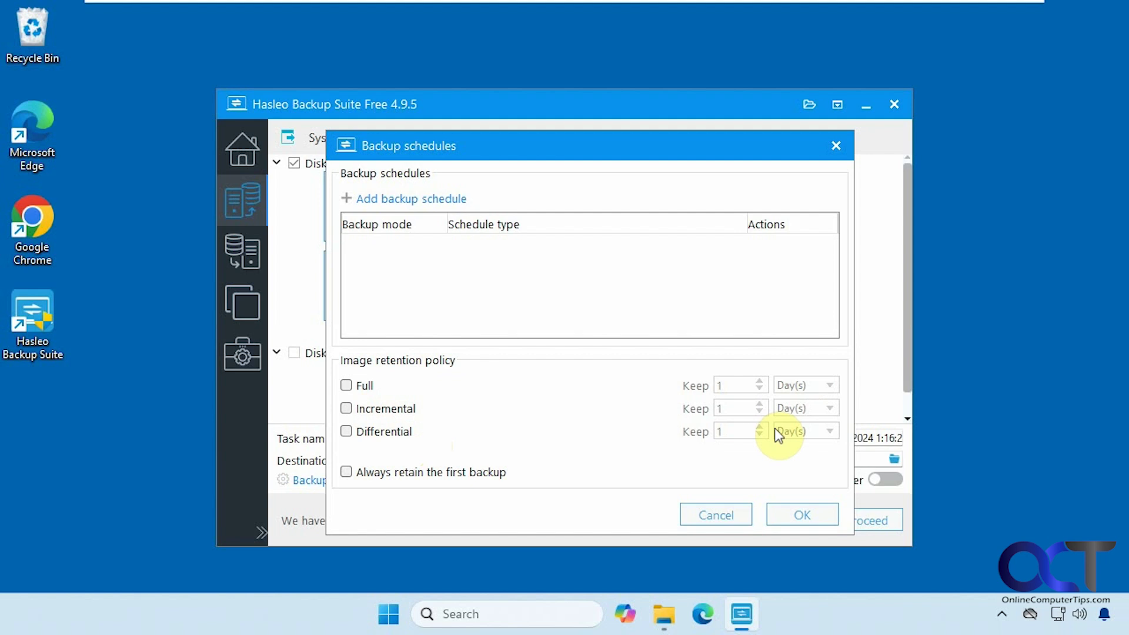
{"action": "left_click", "coordinate": [739, 516]}
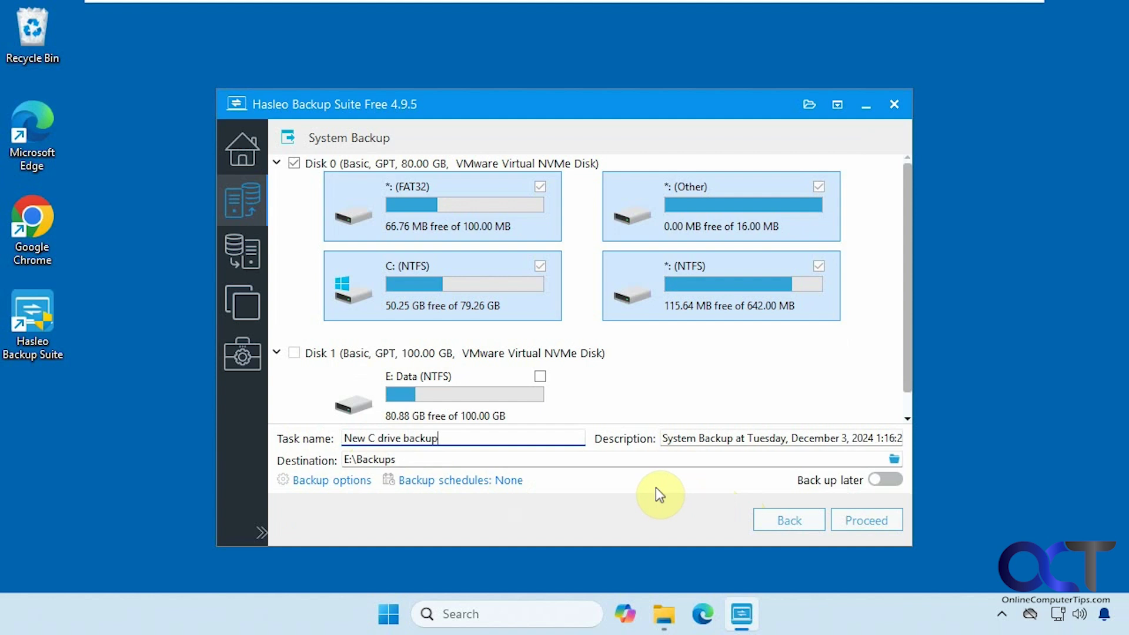
- Run the New C drive backup with image check and power plan at Do nothing, then finish
{"action": "left_click", "coordinate": [862, 523]}
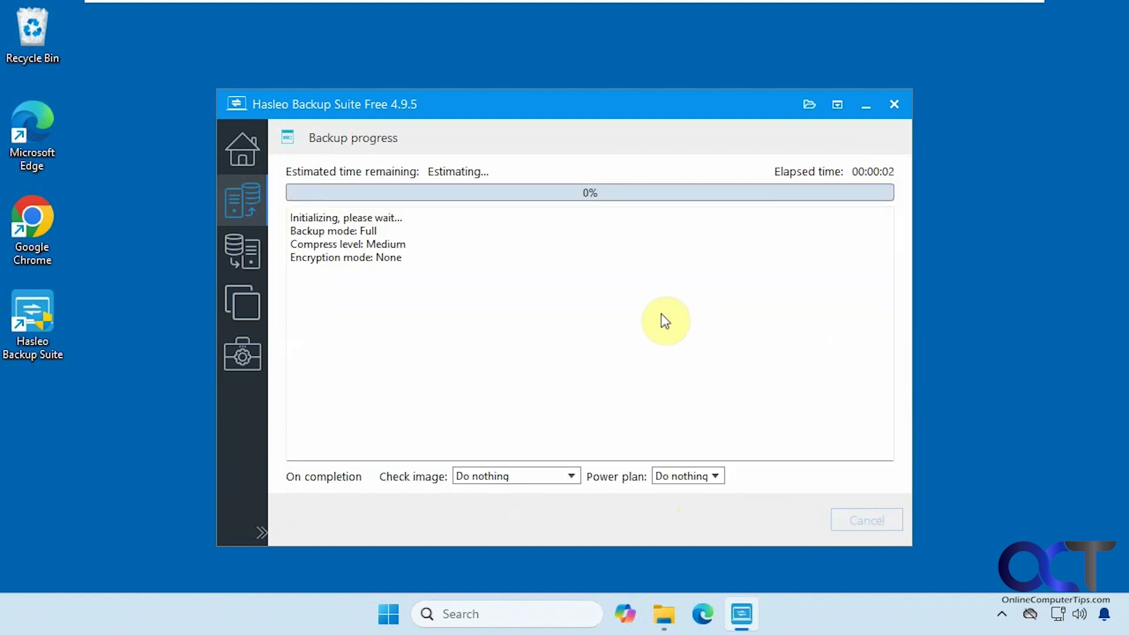
{"action": "left_click", "coordinate": [572, 477]}
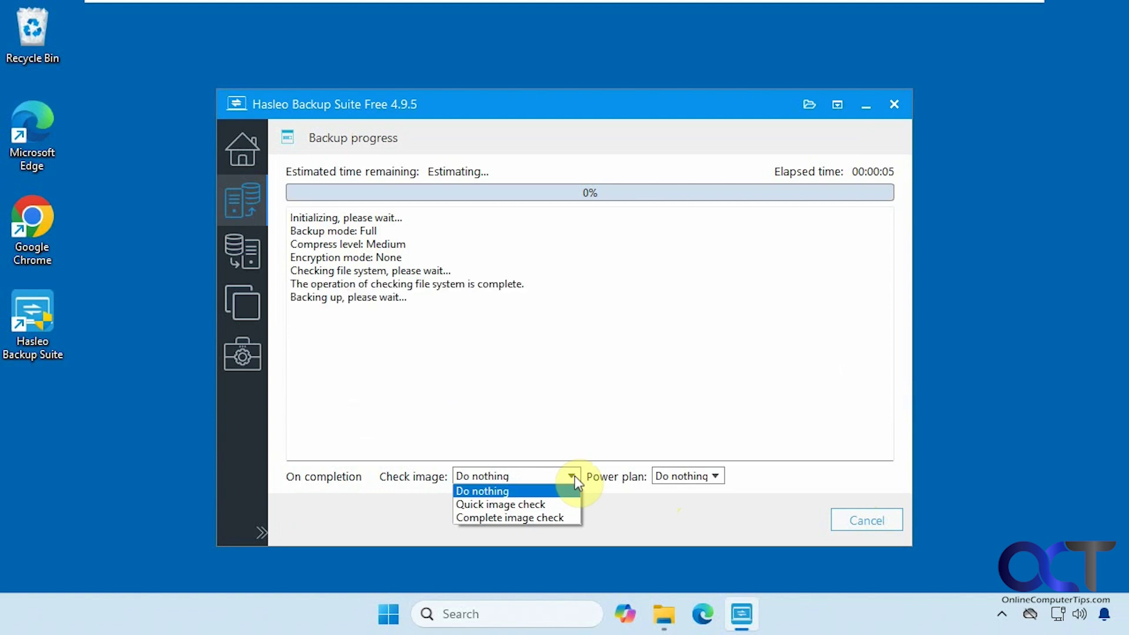
{"action": "left_click", "coordinate": [574, 475]}
{"action": "left_click", "coordinate": [716, 477]}
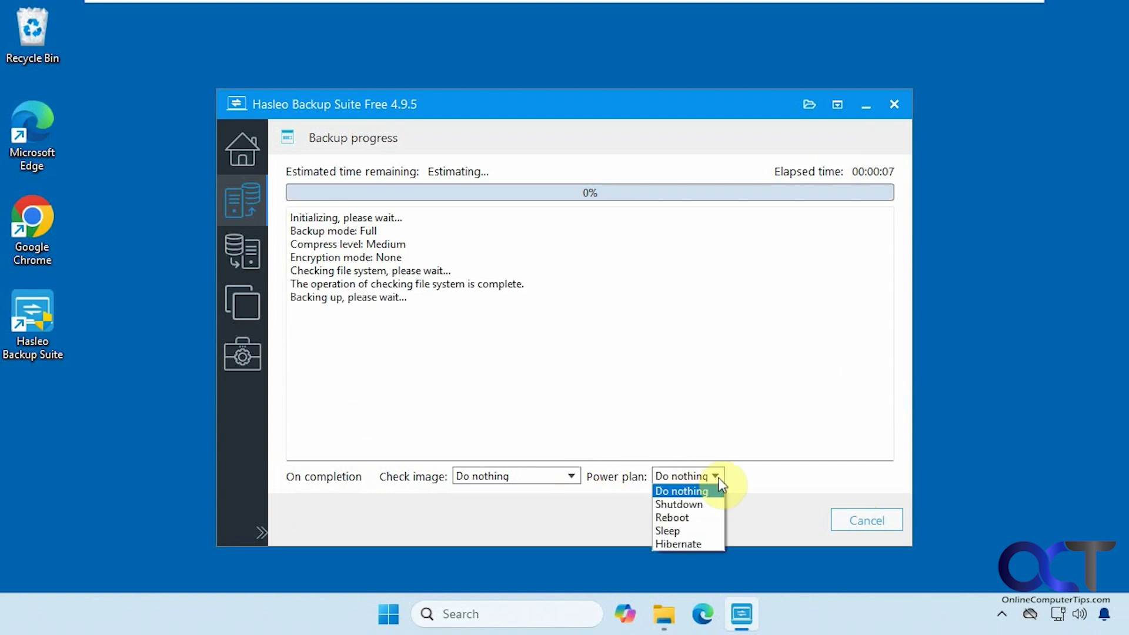
{"action": "left_click", "coordinate": [717, 477]}
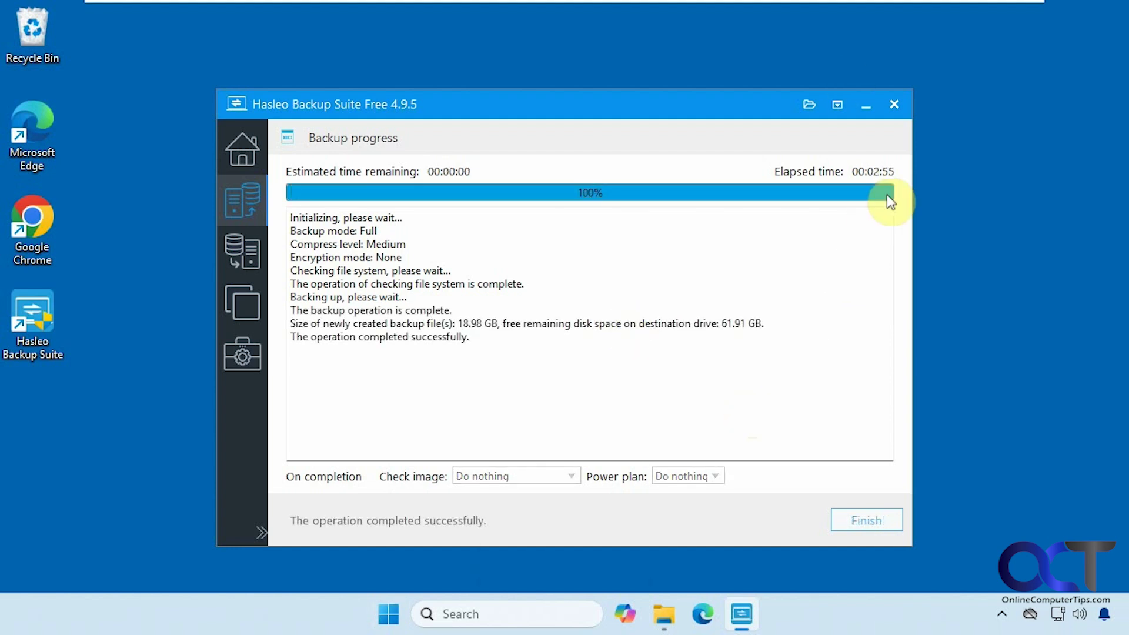
{"action": "left_click", "coordinate": [866, 520]}
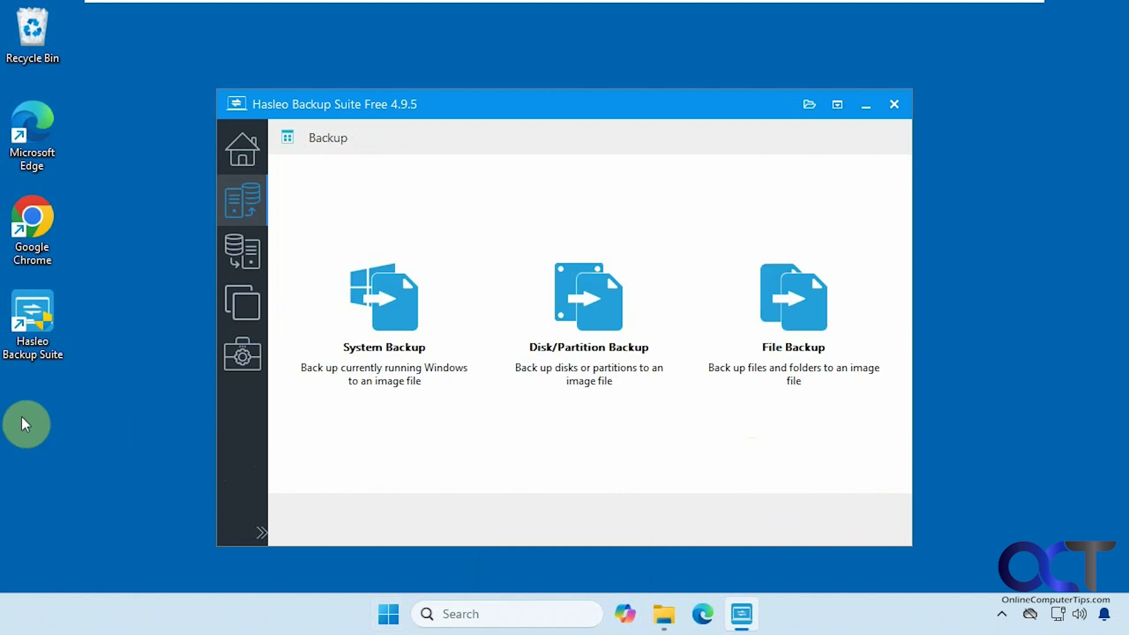
- Create an empty 'After backup.txt' text file on the desktop and move it into the first icon column
{"action": "left_click", "coordinate": [59, 415]}
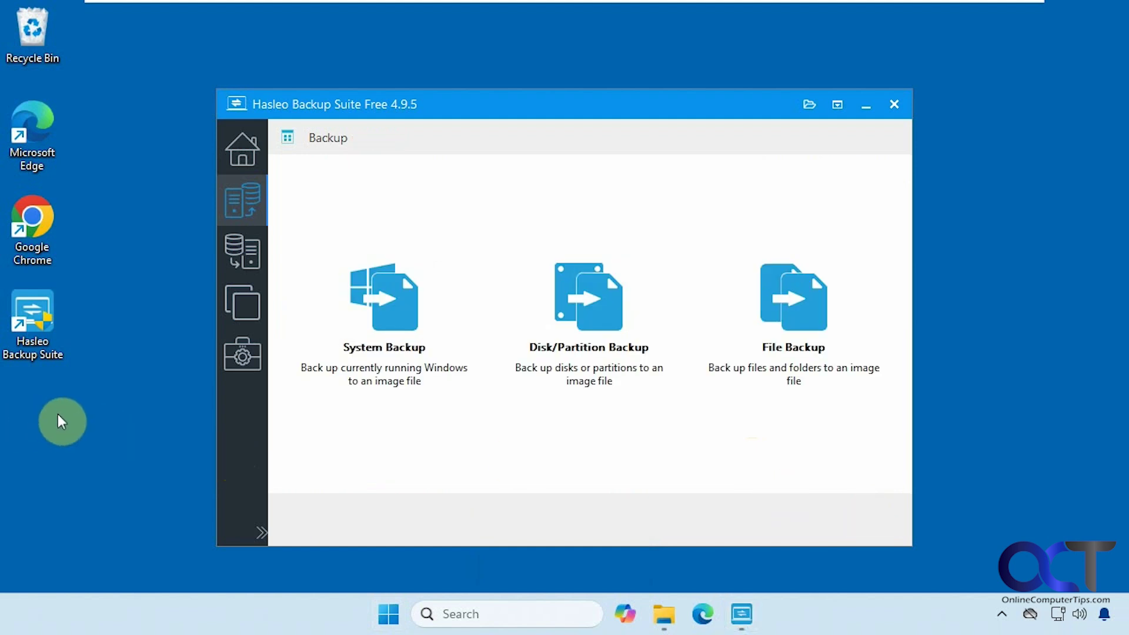
{"action": "right_click", "coordinate": [57, 414]}
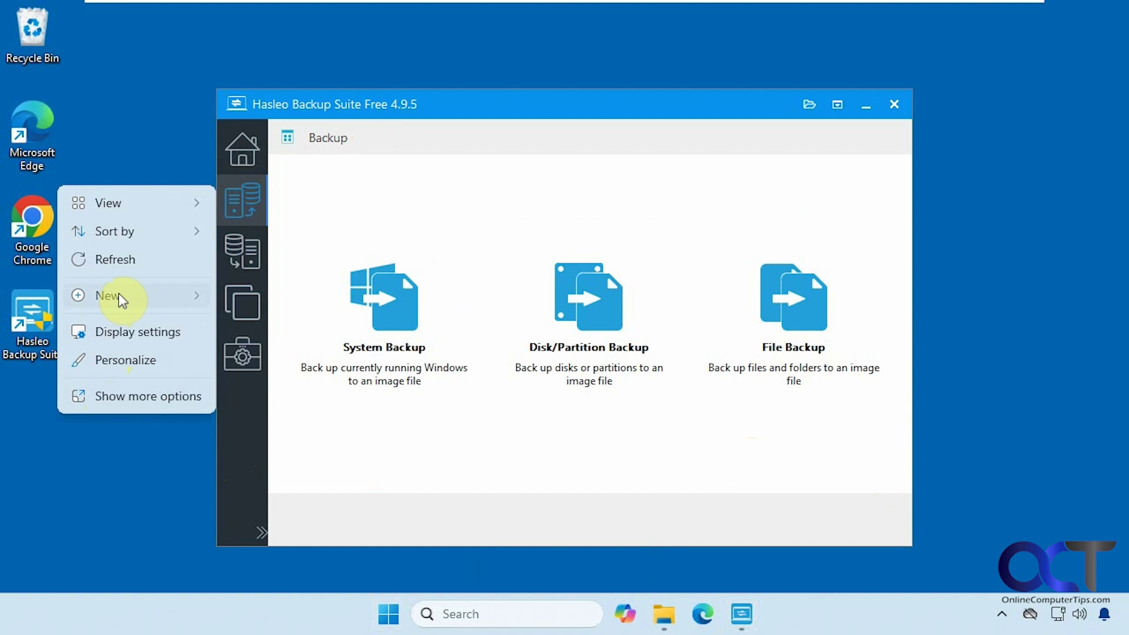
{"action": "mouse_move", "coordinate": [144, 294]}
{"action": "left_click", "coordinate": [285, 383]}
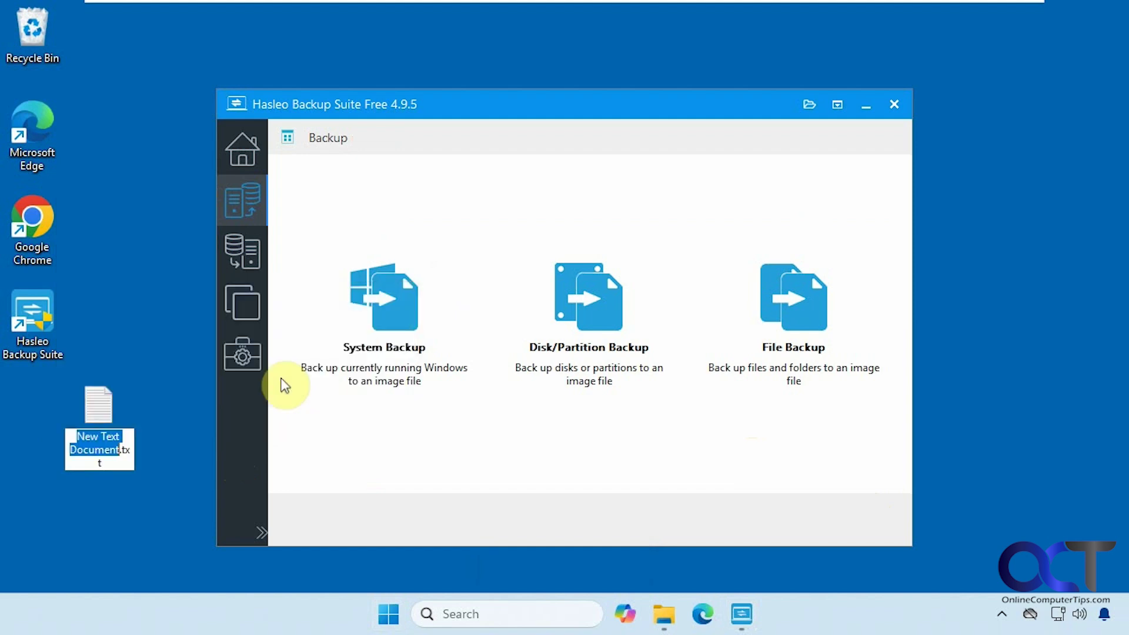
{"action": "type", "text": "After back"}
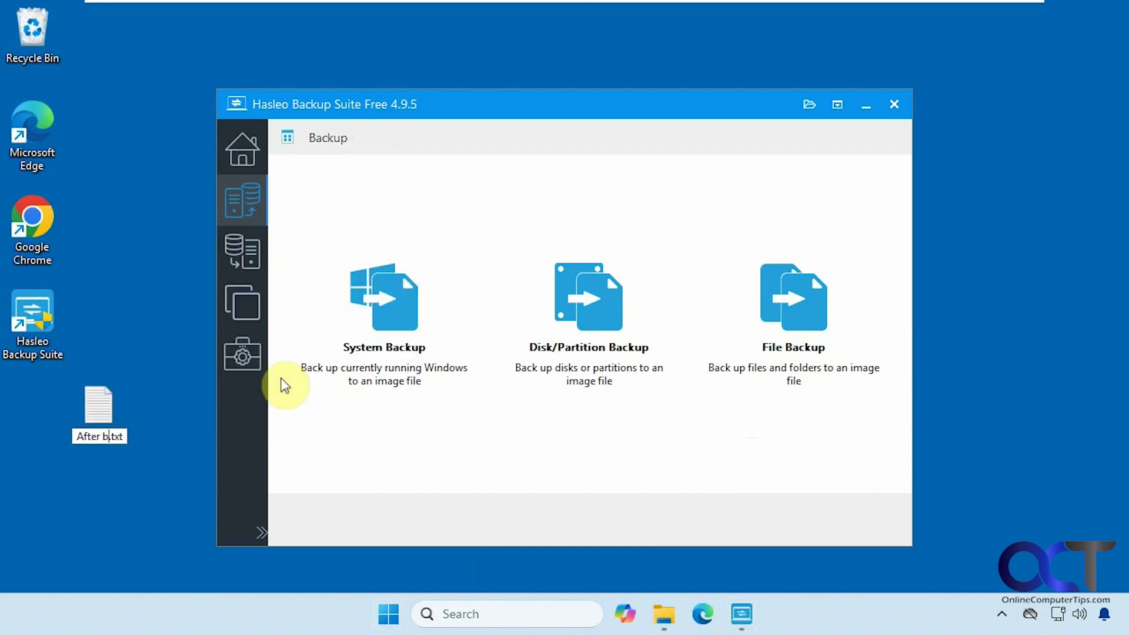
{"action": "type", "text": "up"}
{"action": "key", "text": "Return"}
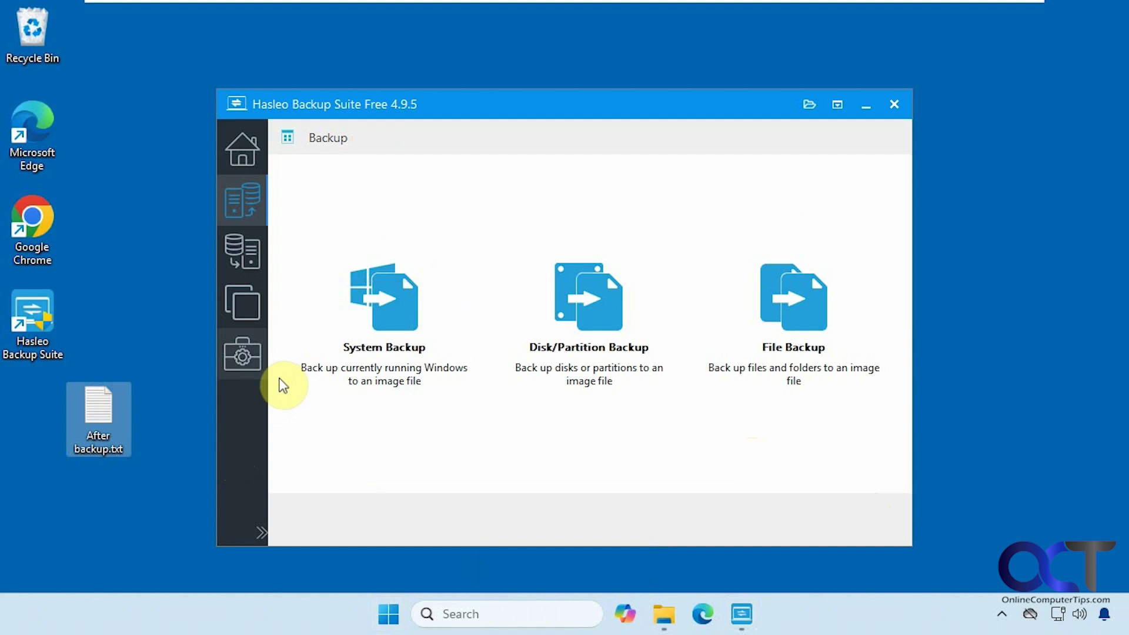
{"action": "left_click_drag", "start_coordinate": [101, 412], "coordinate": [53, 406]}
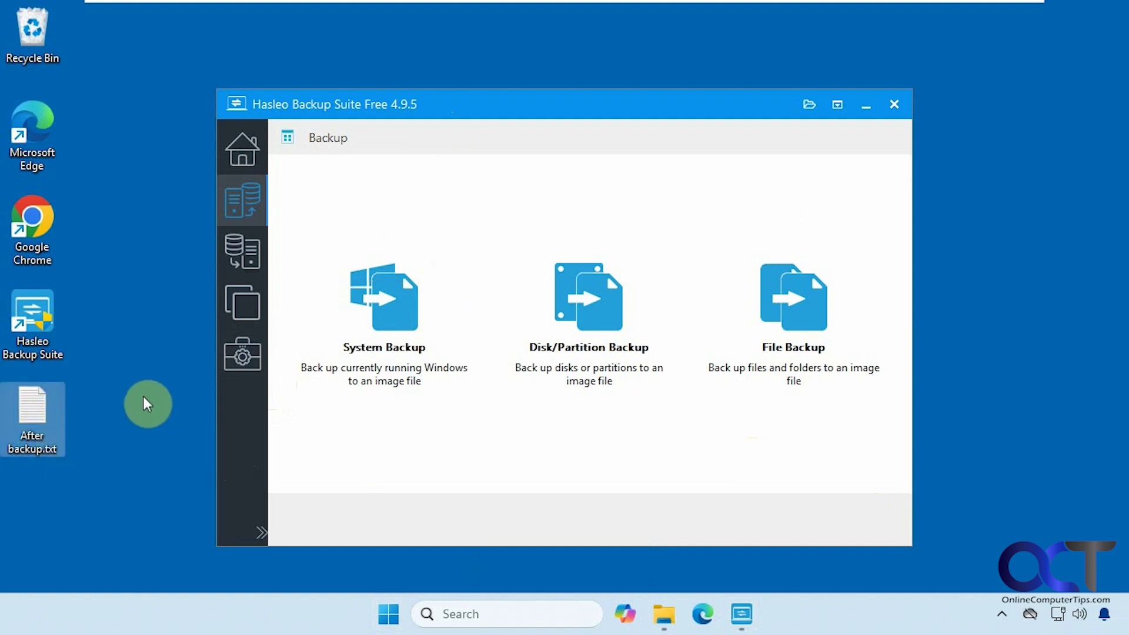
- In Restore, browse the task list and backup image files, then select the New C drive backup task
{"action": "left_click", "coordinate": [247, 254]}
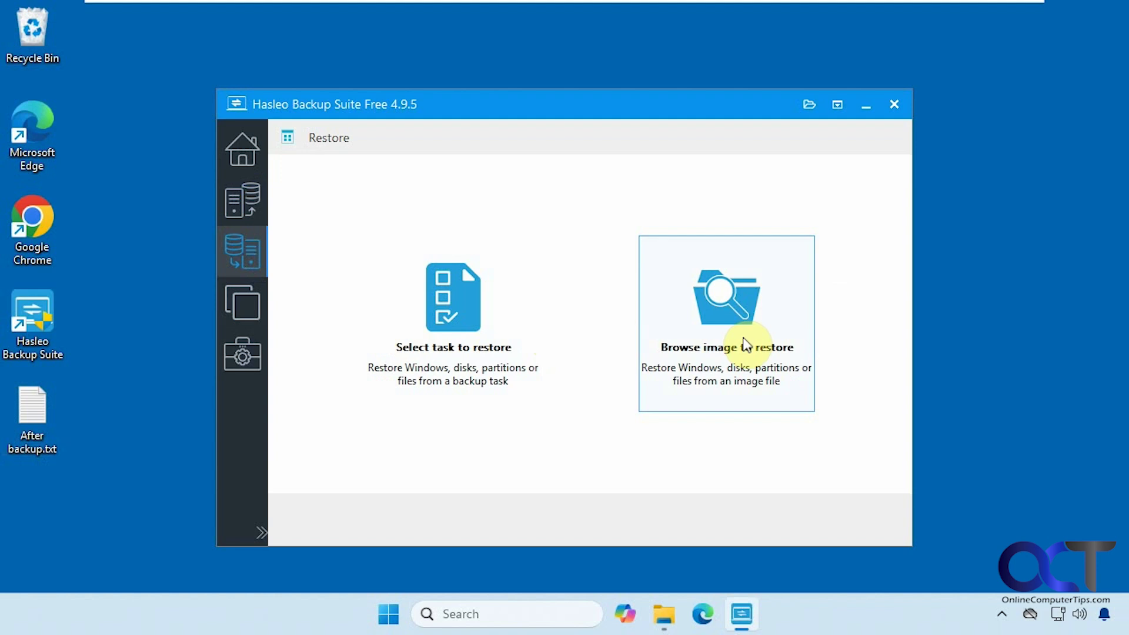
{"action": "left_click", "coordinate": [477, 332]}
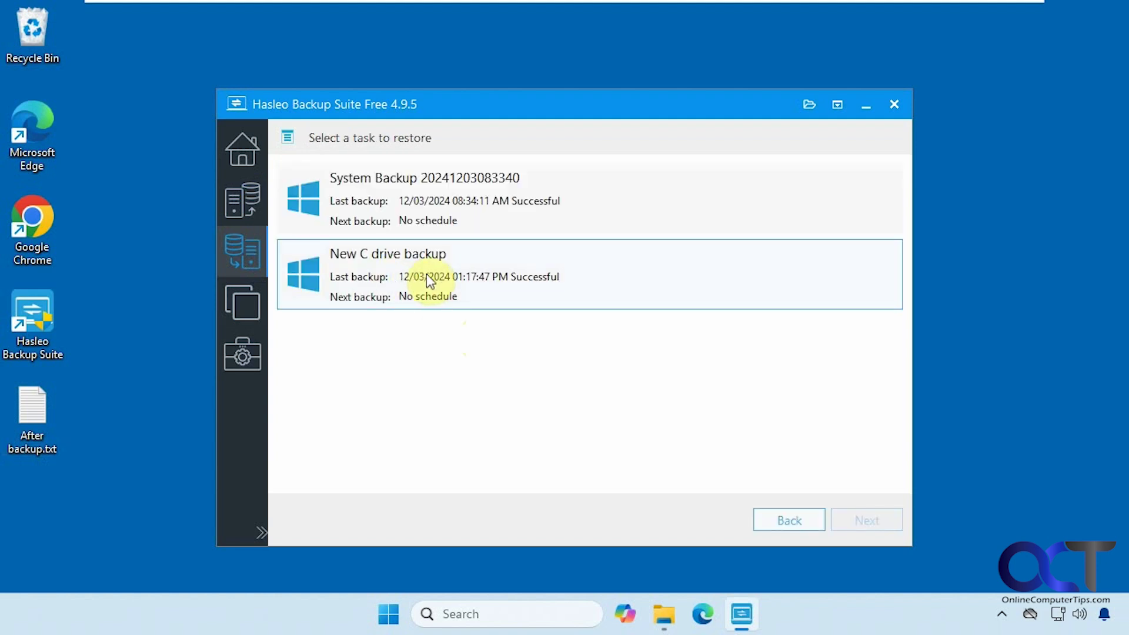
{"action": "left_click", "coordinate": [761, 517]}
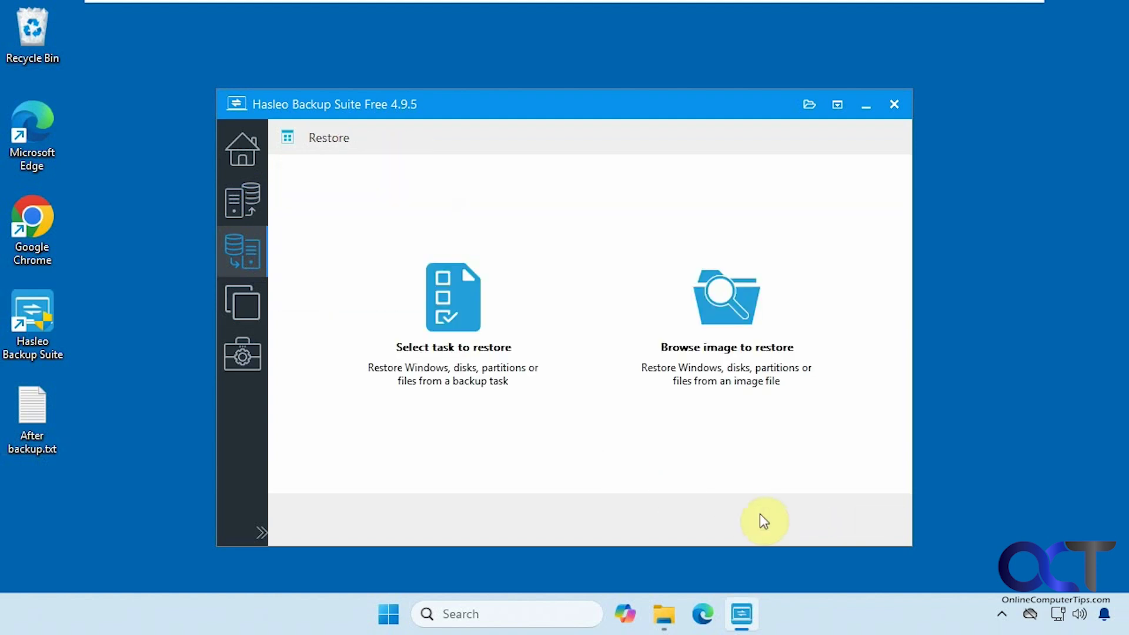
{"action": "left_click", "coordinate": [749, 366]}
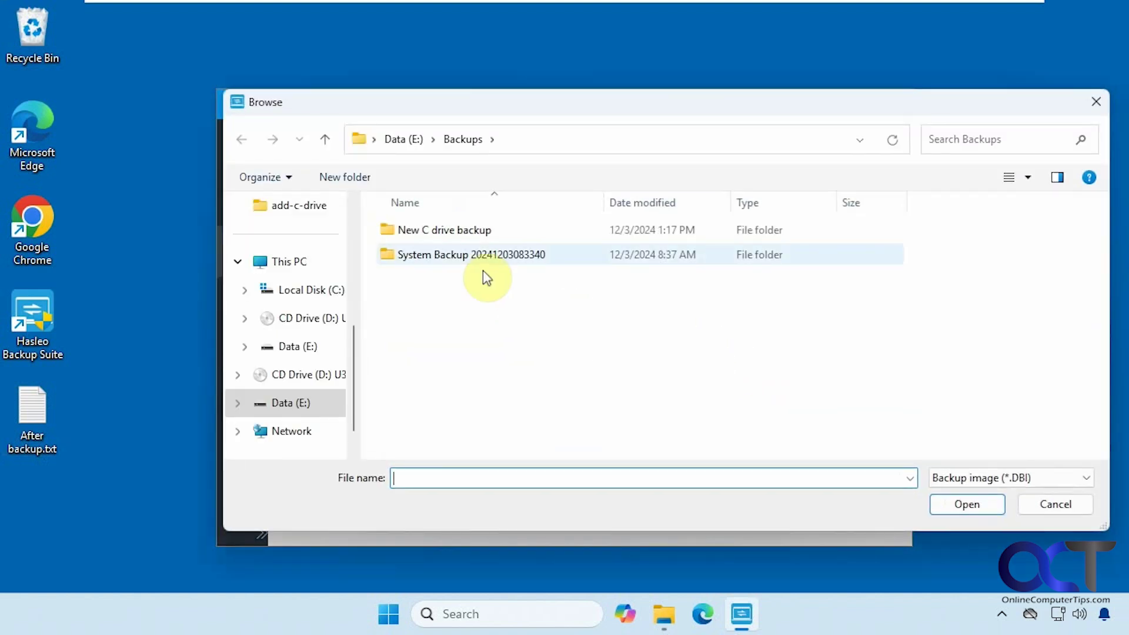
{"action": "double_click", "coordinate": [465, 232]}
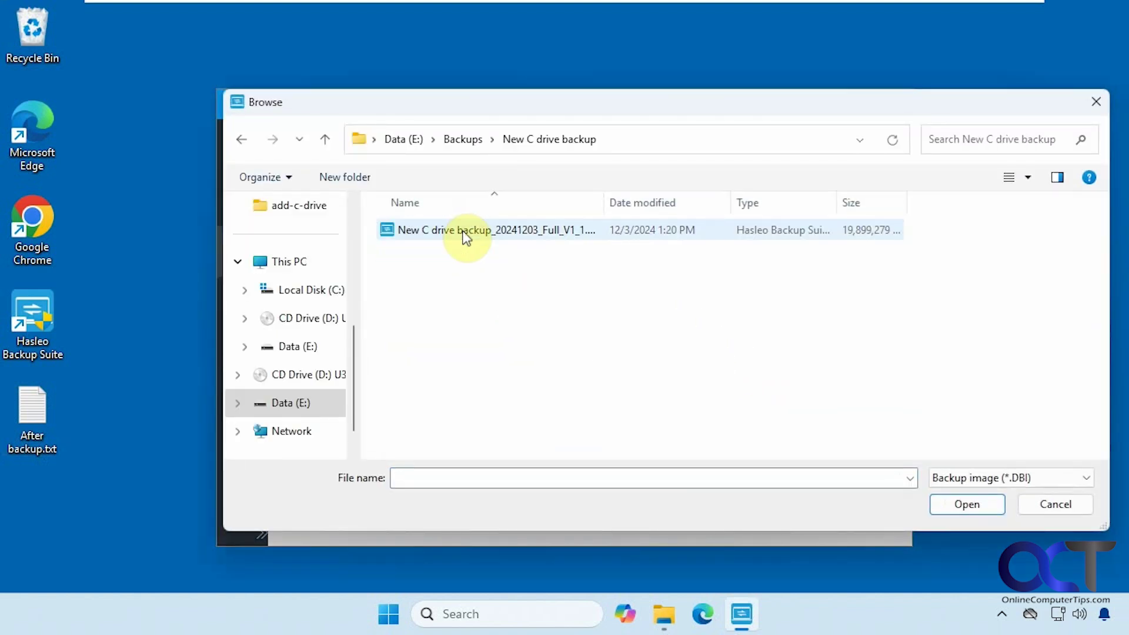
{"action": "left_click", "coordinate": [1050, 504]}
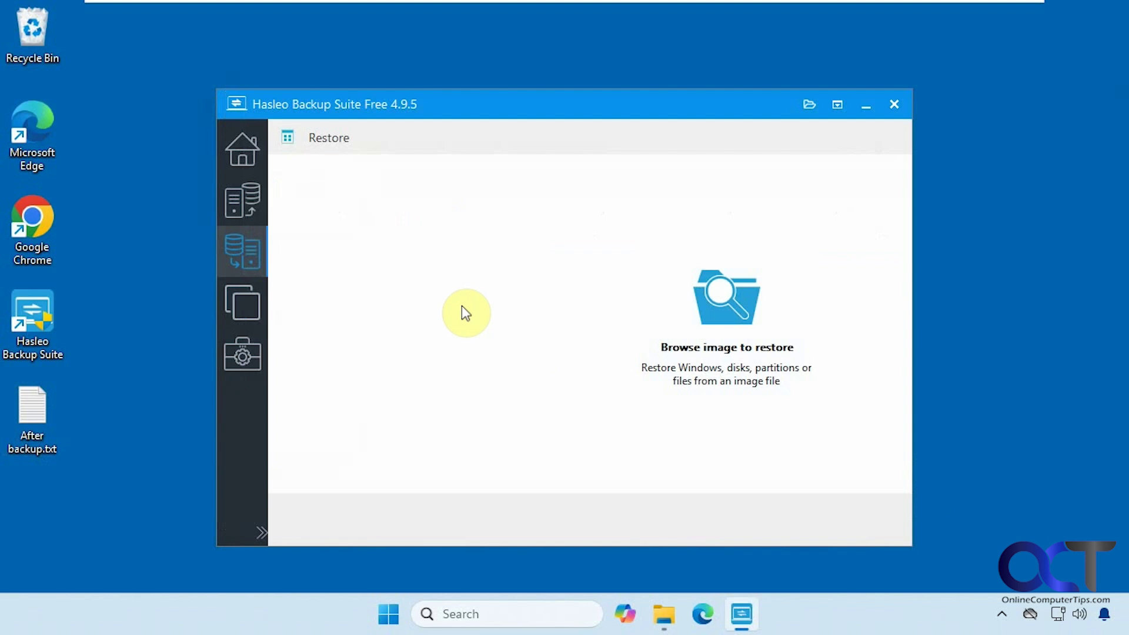
{"action": "left_click", "coordinate": [453, 288]}
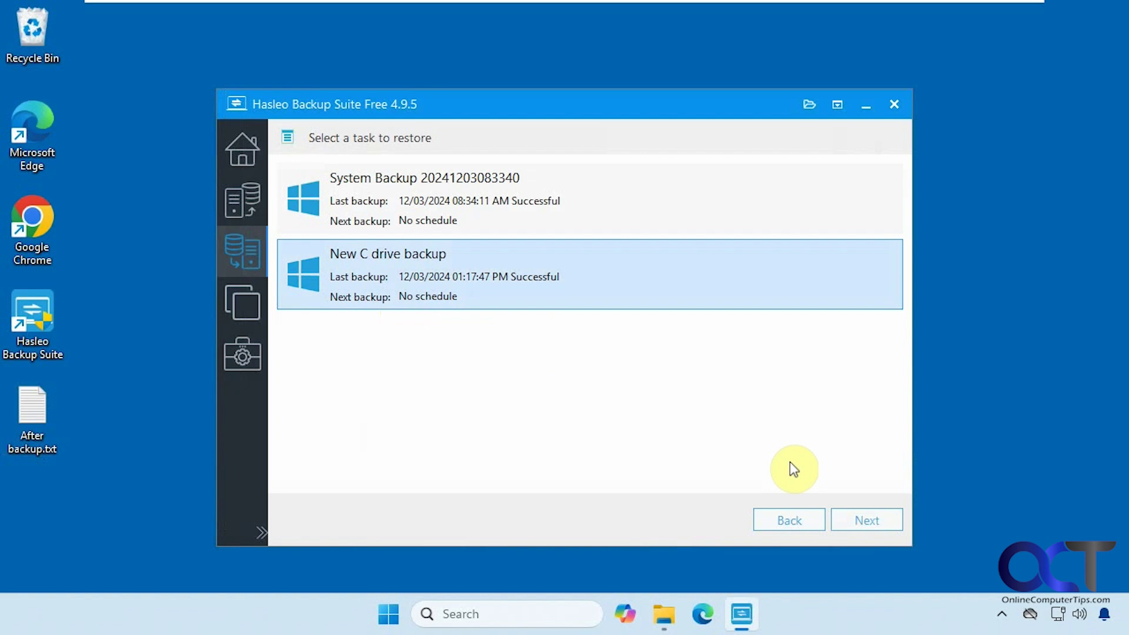
- Restore the system partitions to the original location in System mode, accepting the data-overwrite warning
{"action": "left_click", "coordinate": [863, 519]}
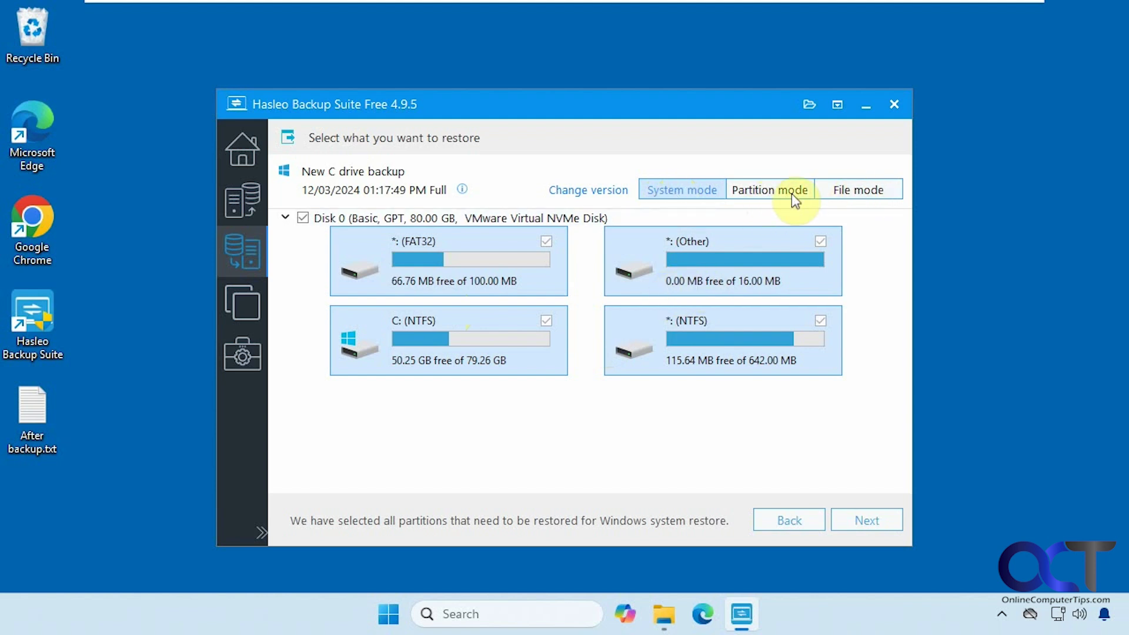
{"action": "left_click", "coordinate": [865, 521]}
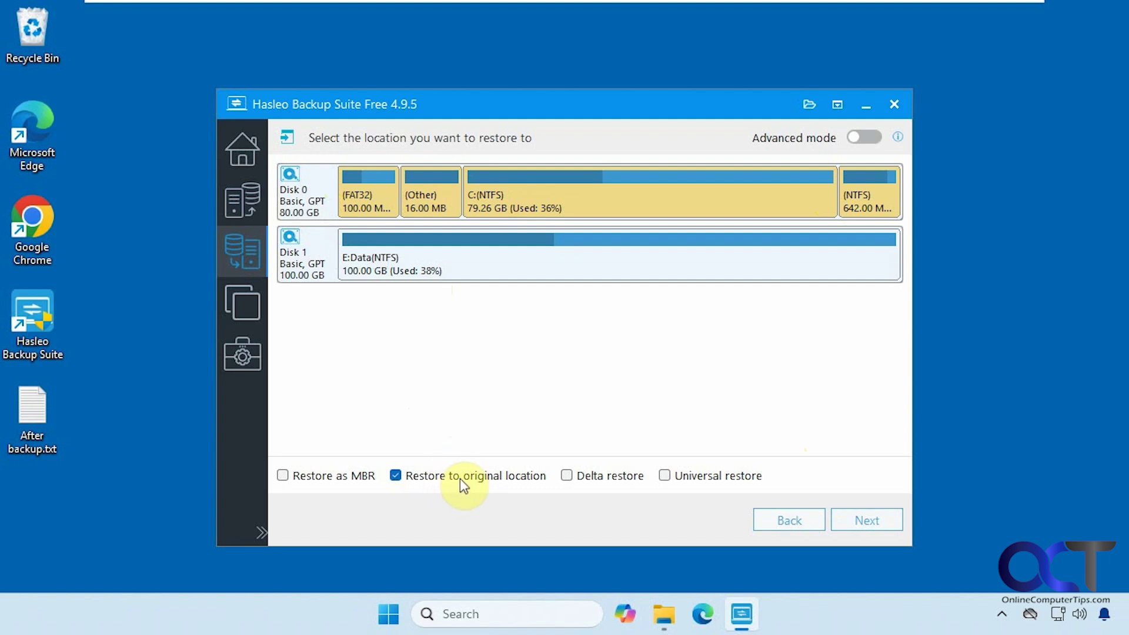
{"action": "left_click", "coordinate": [849, 517]}
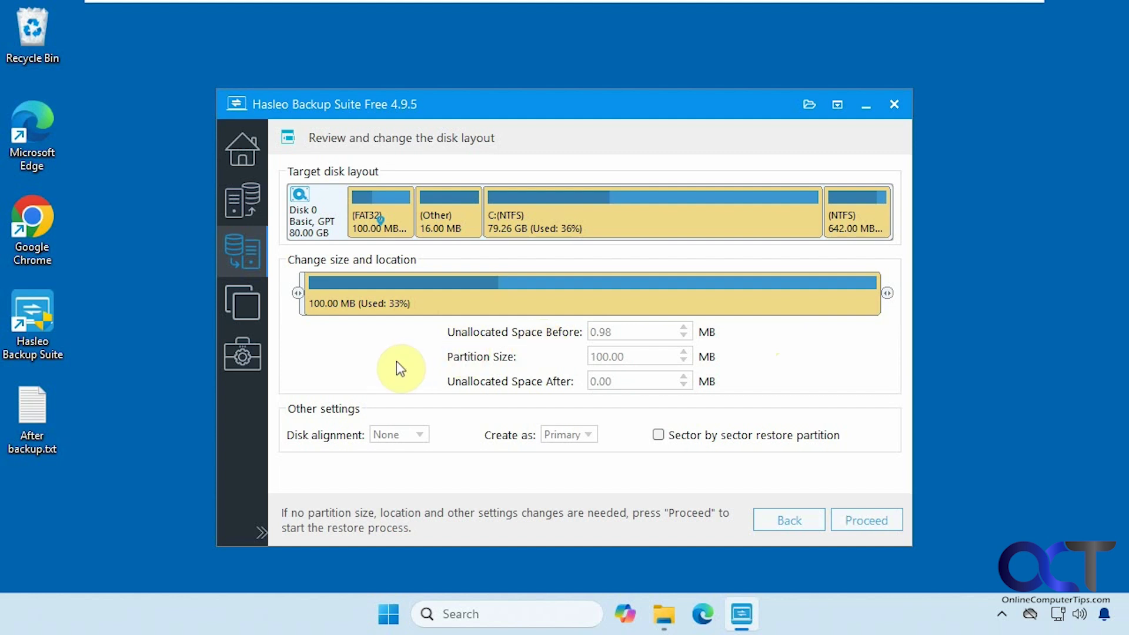
{"action": "left_click", "coordinate": [852, 519]}
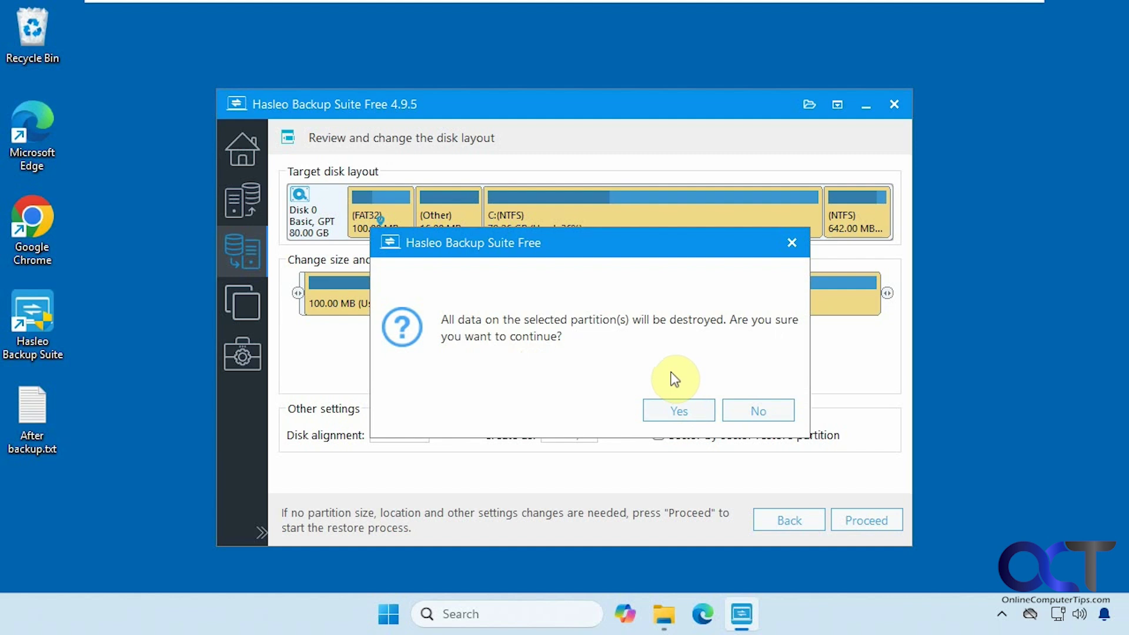
{"action": "left_click", "coordinate": [679, 410]}
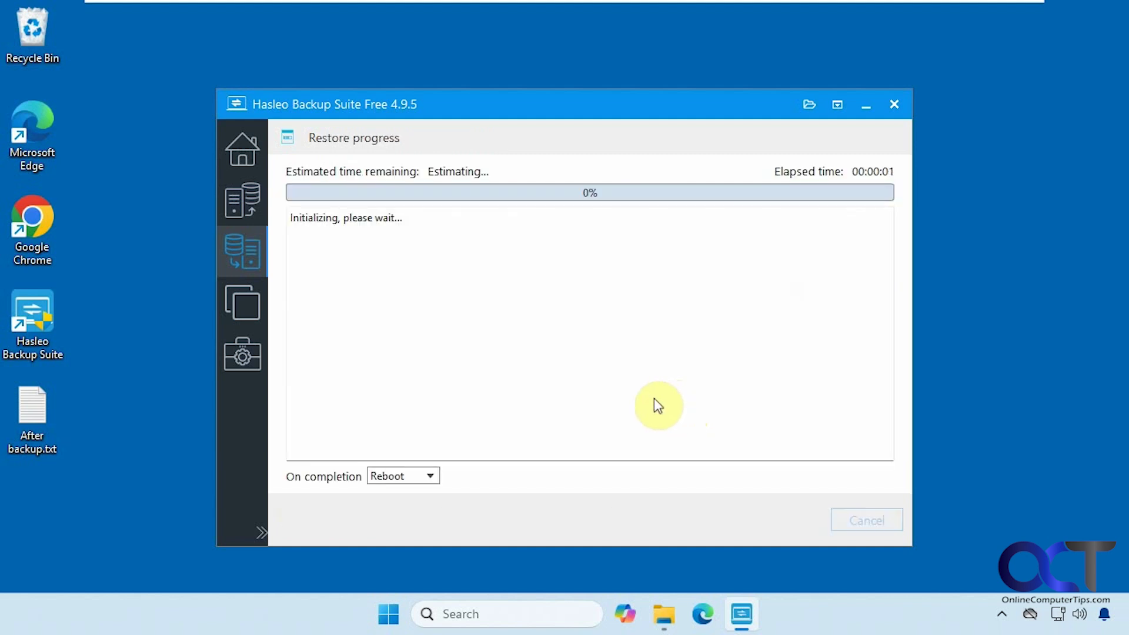
- Keep Reboot on completion, accept rebooting into Pre-OS mode, and build the WinPE image without extra drivers
{"action": "left_click", "coordinate": [432, 476]}
{"action": "left_click", "coordinate": [434, 478]}
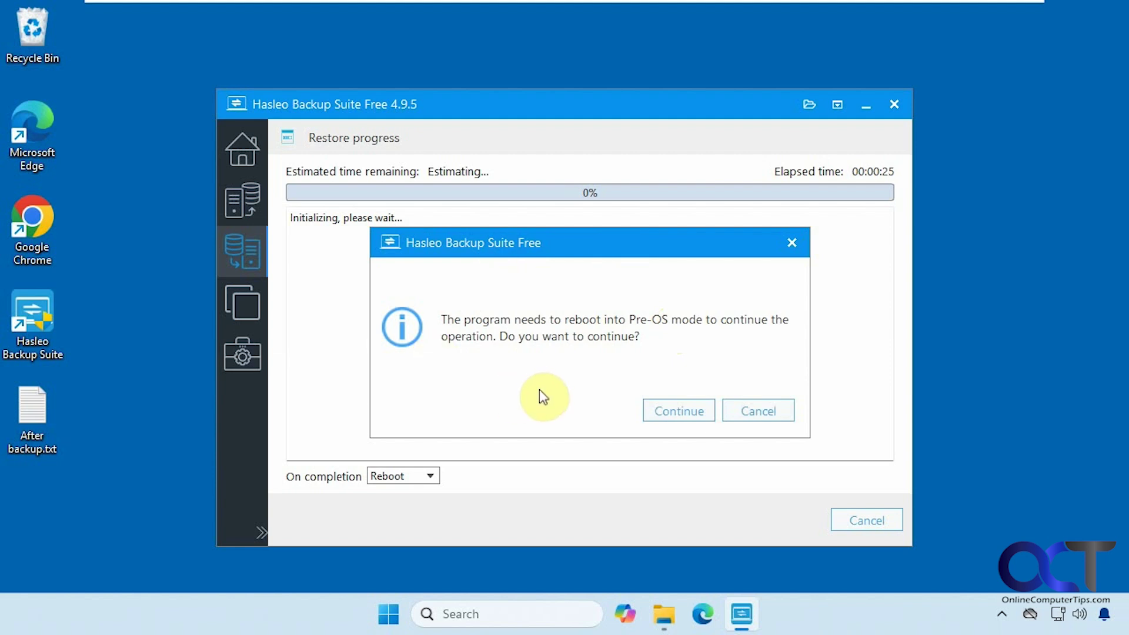
{"action": "left_click", "coordinate": [669, 414]}
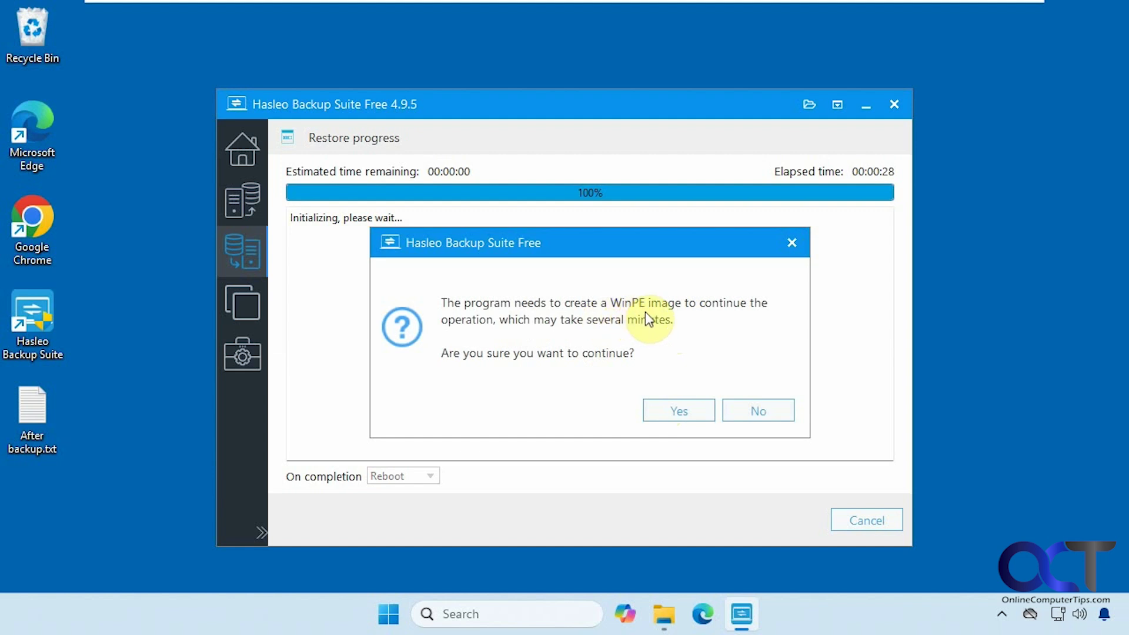
{"action": "left_click", "coordinate": [677, 406]}
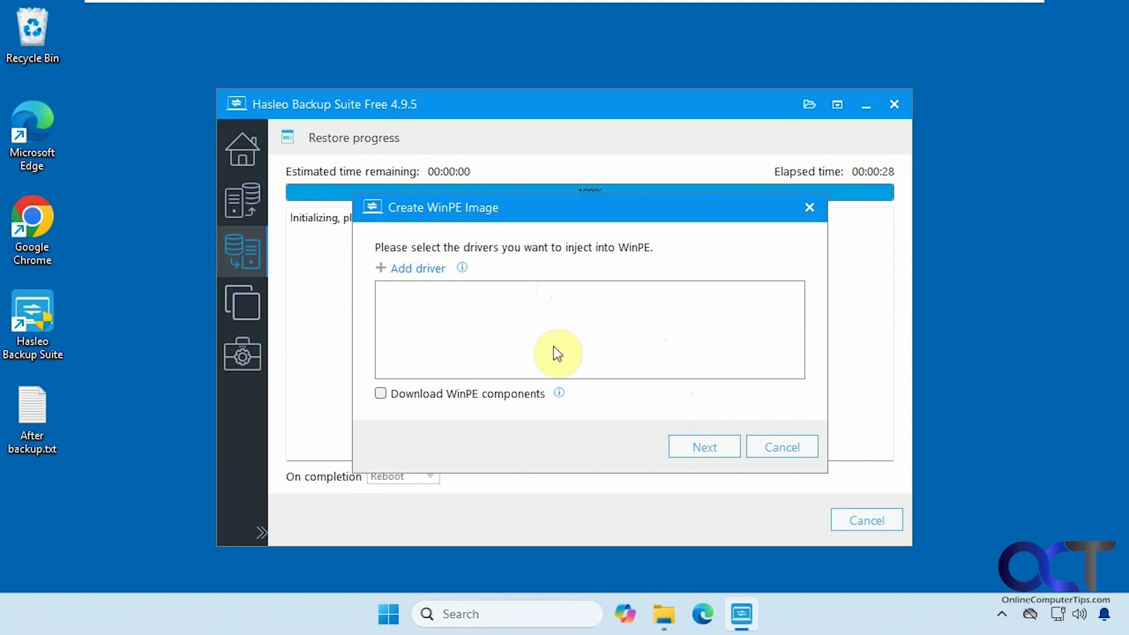
{"action": "left_click", "coordinate": [704, 444]}
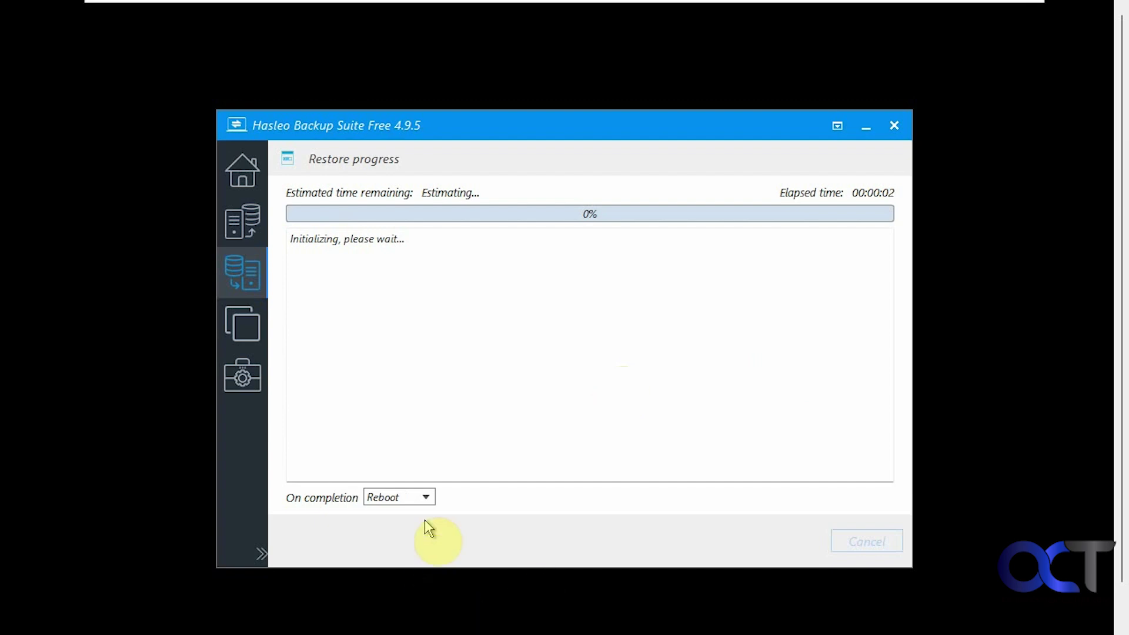
- Keep On completion at Reboot while the Pre-OS restore runs to 100%
{"action": "left_click", "coordinate": [425, 502]}
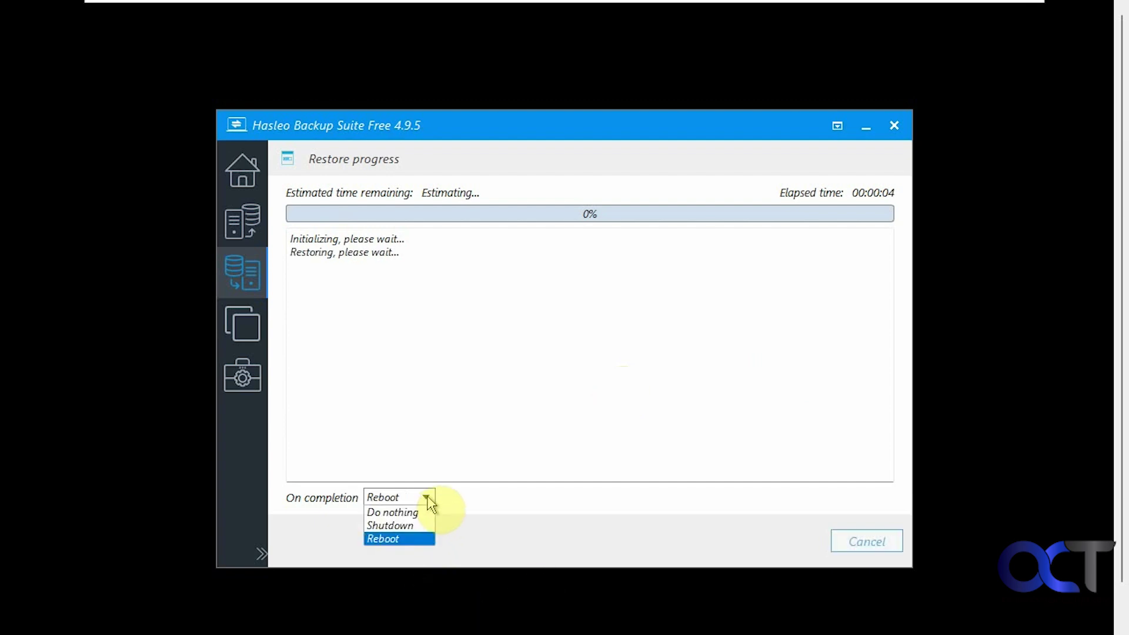
{"action": "left_click", "coordinate": [429, 501]}
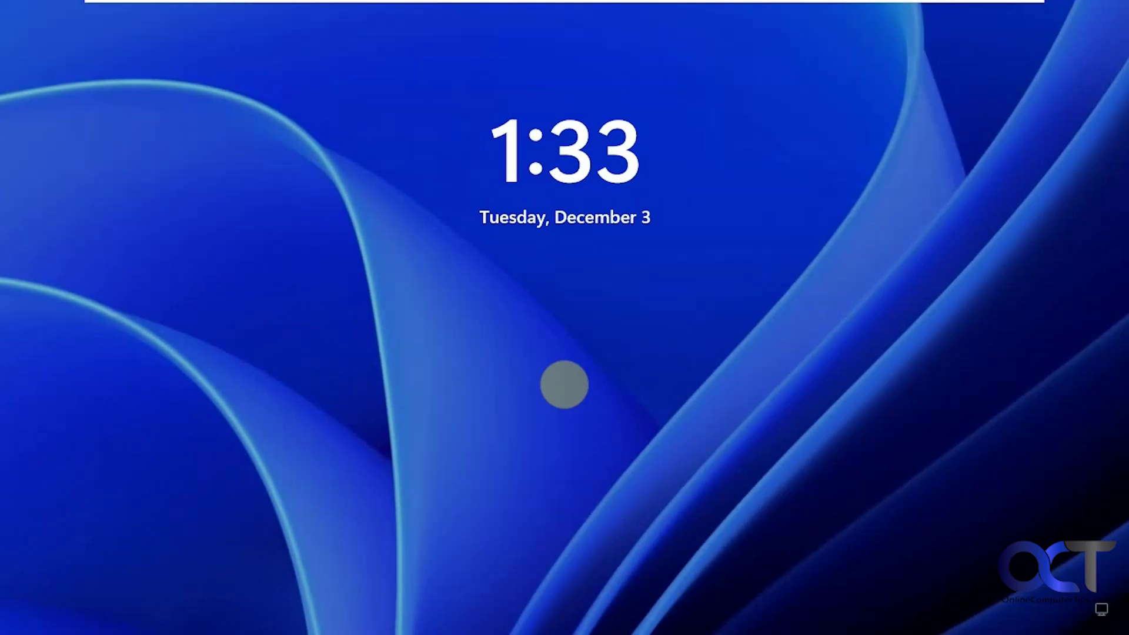
- Sign in to the restored Windows with the account PIN; After backup.txt is gone
{"action": "left_click", "coordinate": [611, 374]}
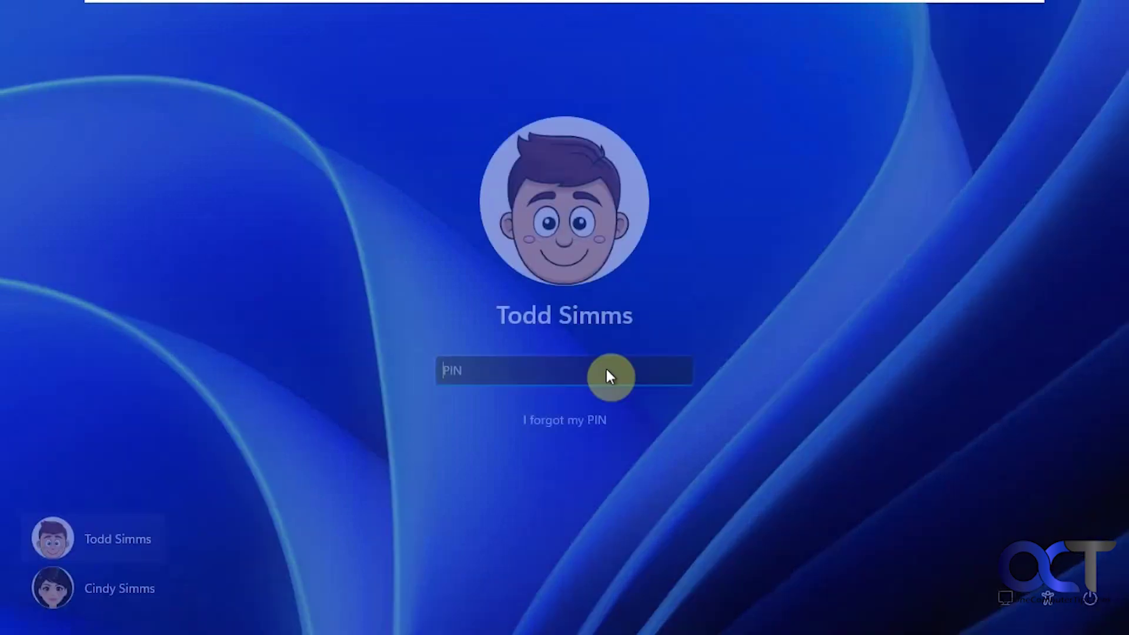
{"action": "type", "text": "1234"}
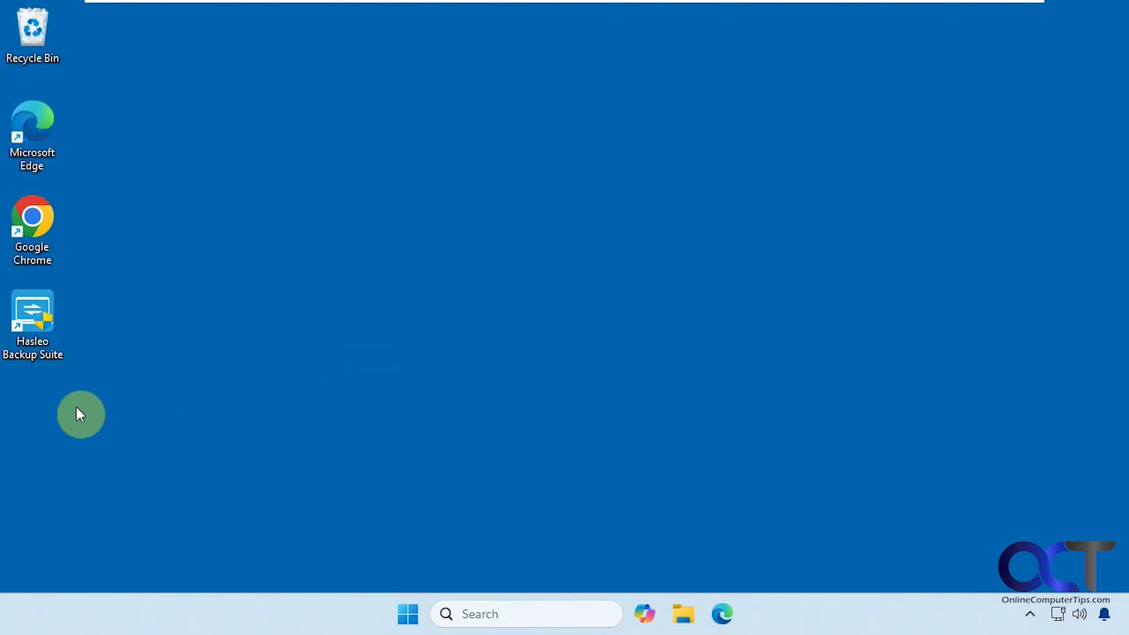
{"action": "double_click", "coordinate": [43, 334]}
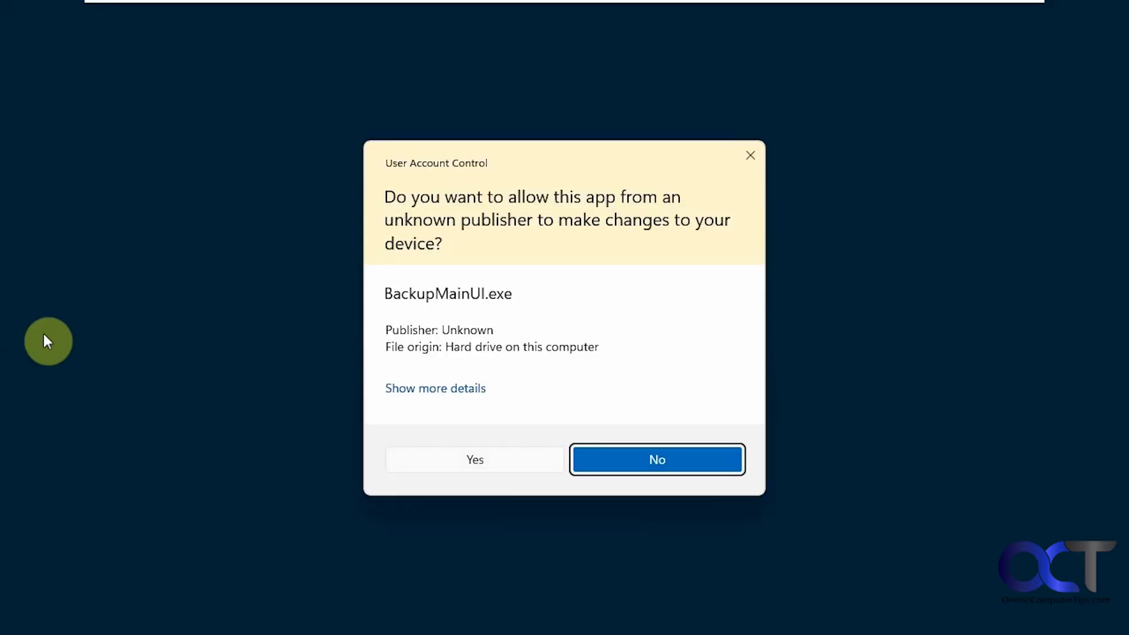
{"action": "left_click", "coordinate": [475, 458]}
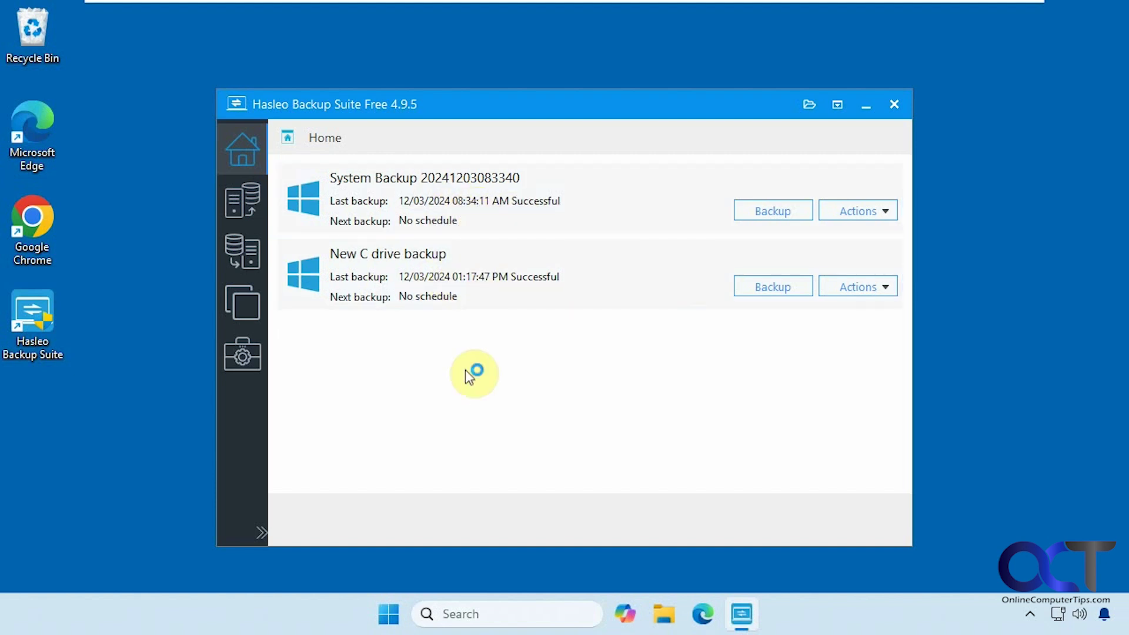
{"action": "left_click", "coordinate": [856, 288]}
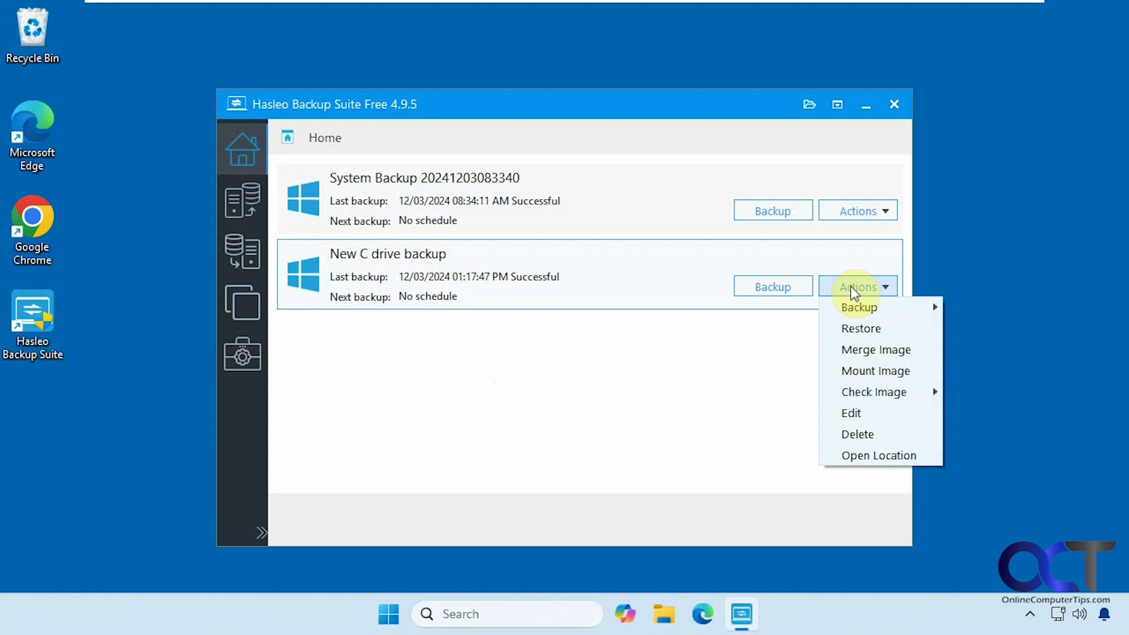
{"action": "mouse_move", "coordinate": [861, 305]}
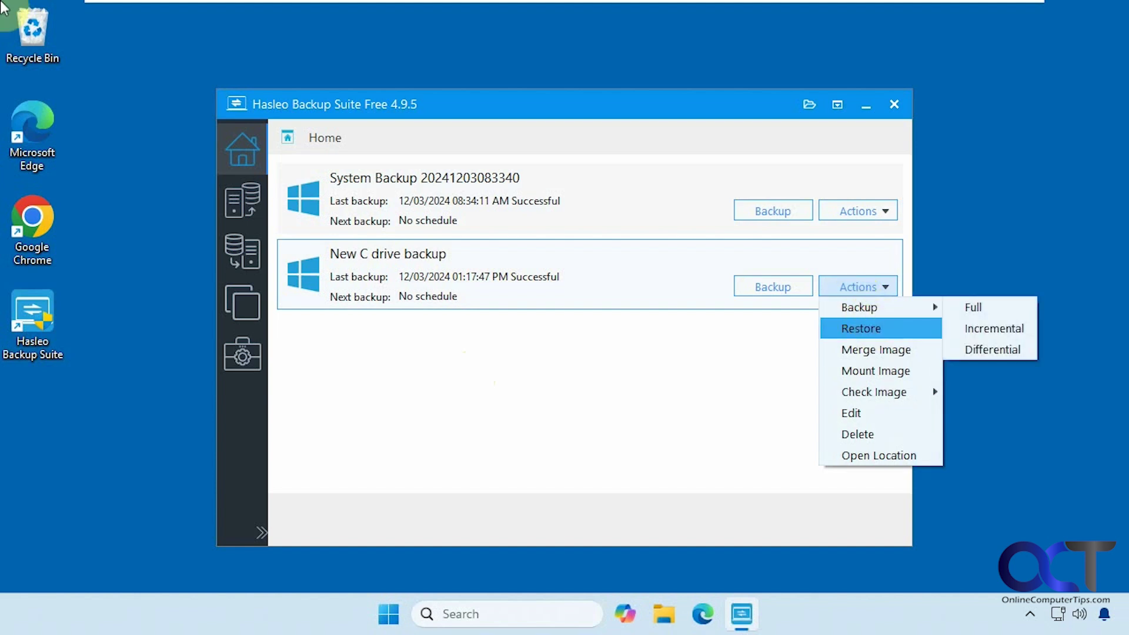
{"action": "mouse_move", "coordinate": [879, 399]}
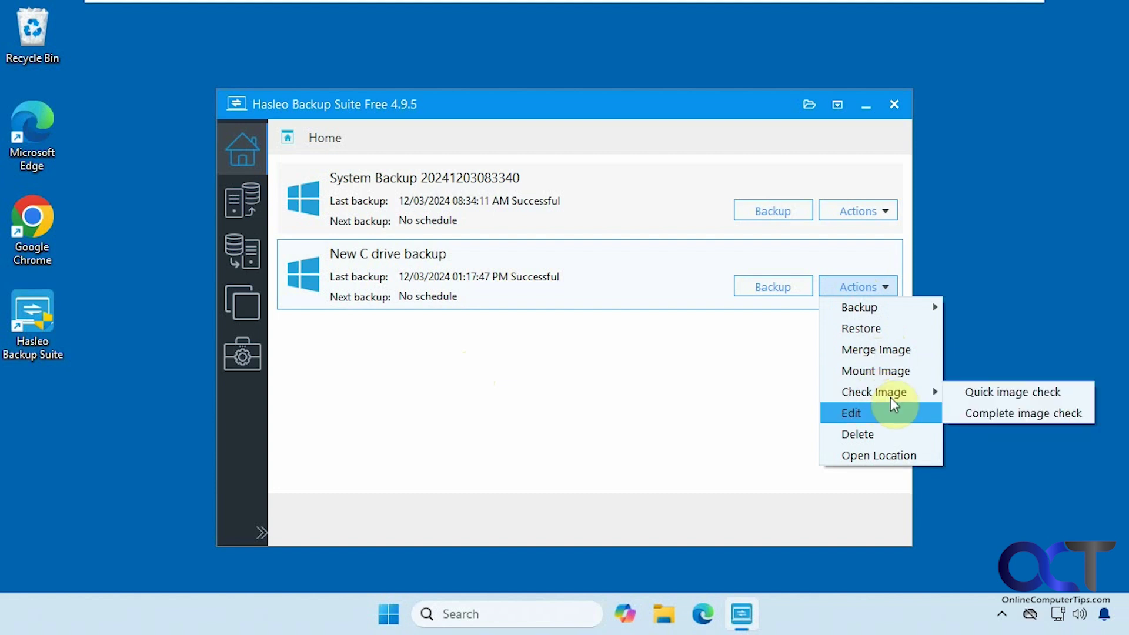
{"action": "left_click", "coordinate": [887, 453]}
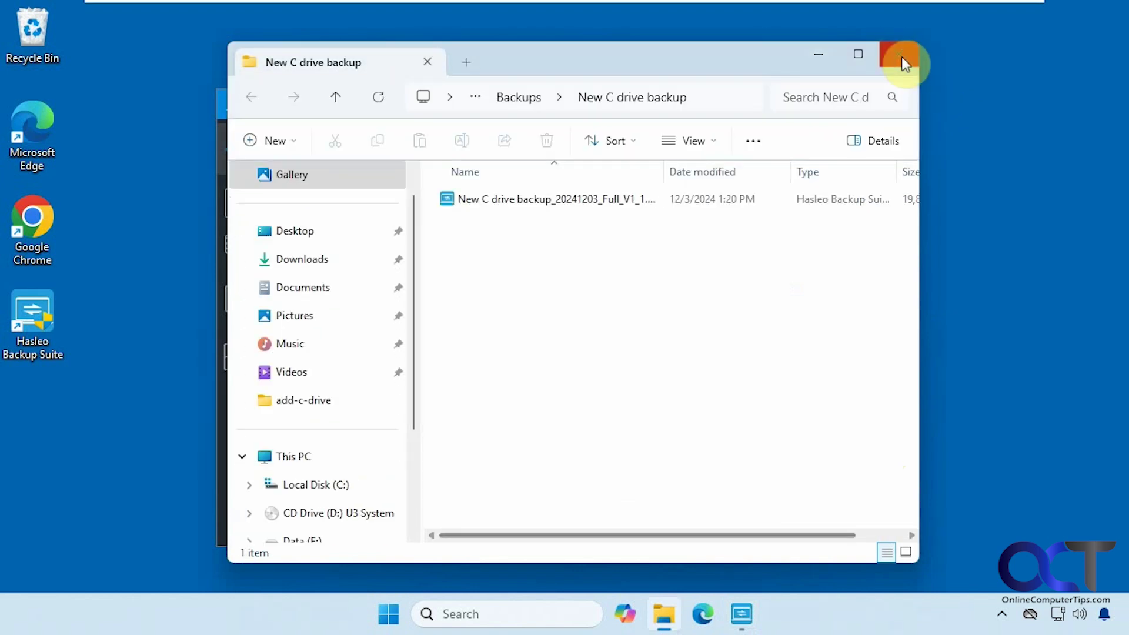
{"action": "left_click", "coordinate": [900, 55]}
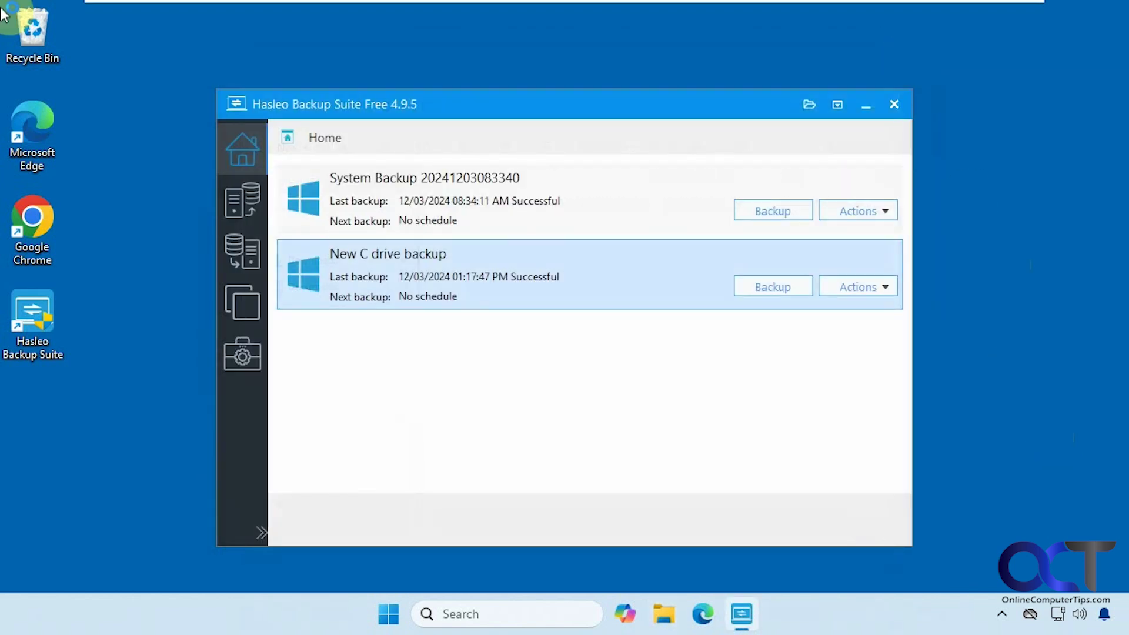
{"action": "left_click", "coordinate": [254, 358]}
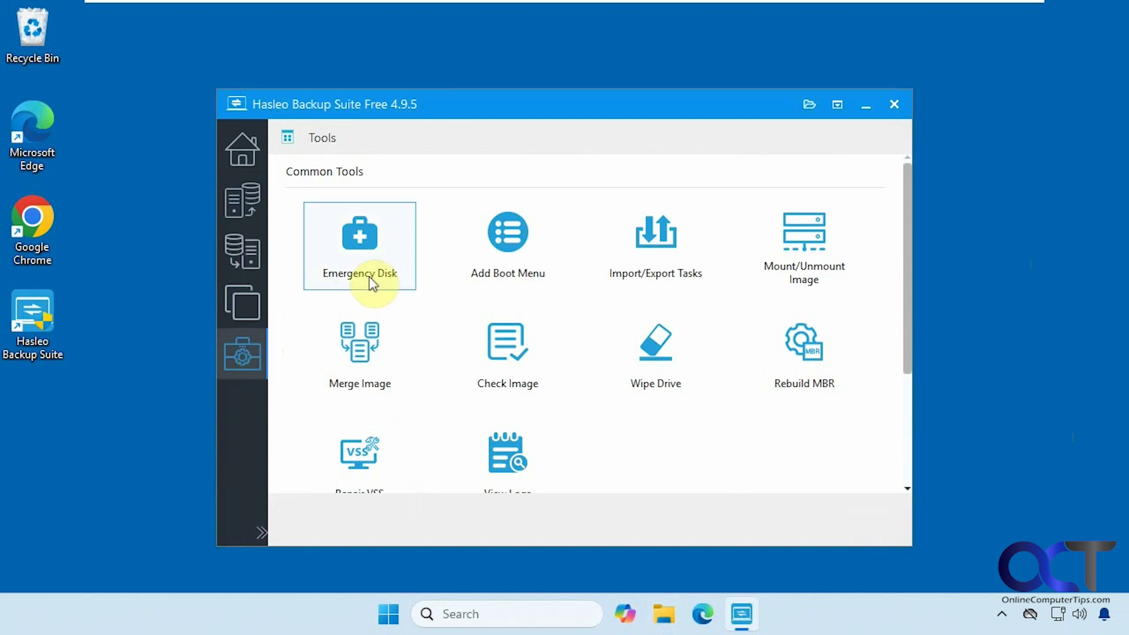
{"action": "left_click", "coordinate": [797, 254]}
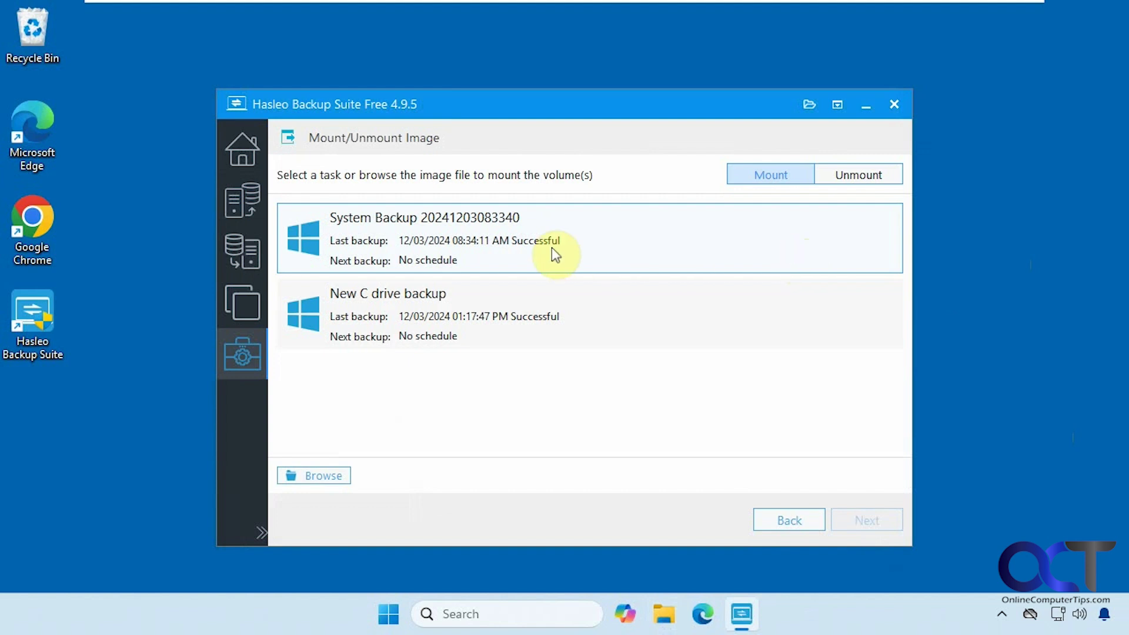
{"action": "left_click", "coordinate": [527, 254]}
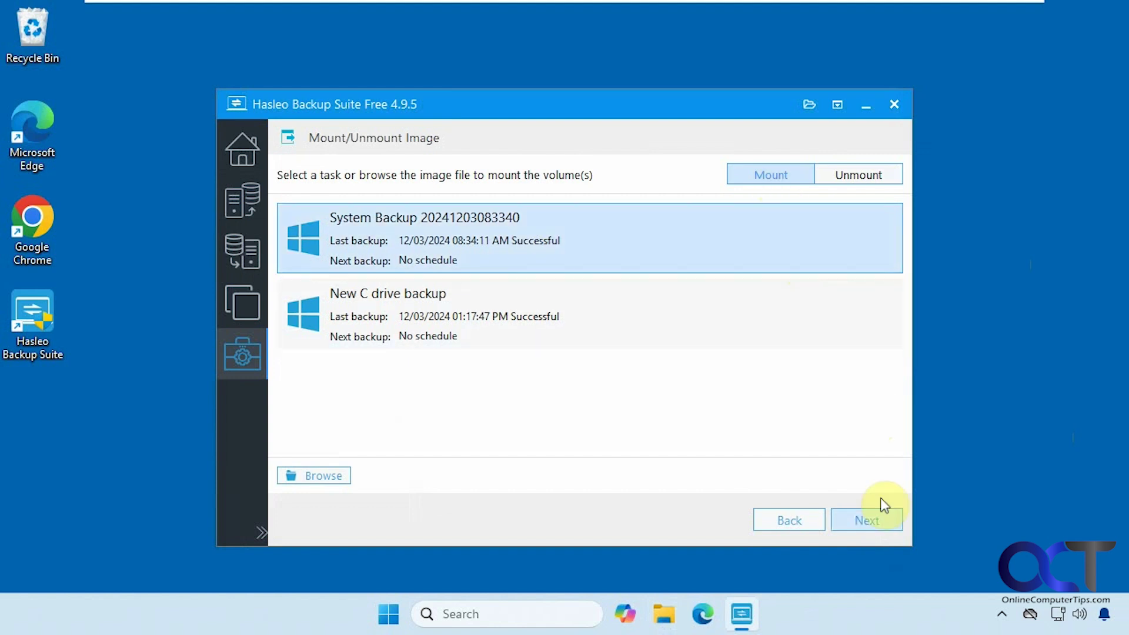
{"action": "left_click", "coordinate": [868, 519]}
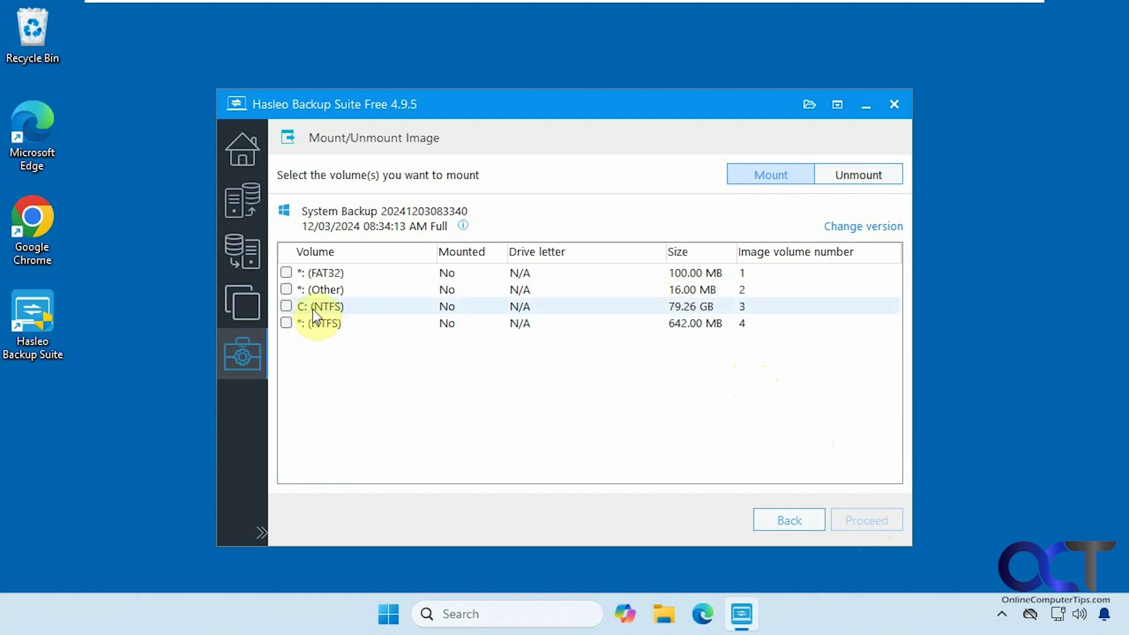
{"action": "left_click", "coordinate": [287, 306]}
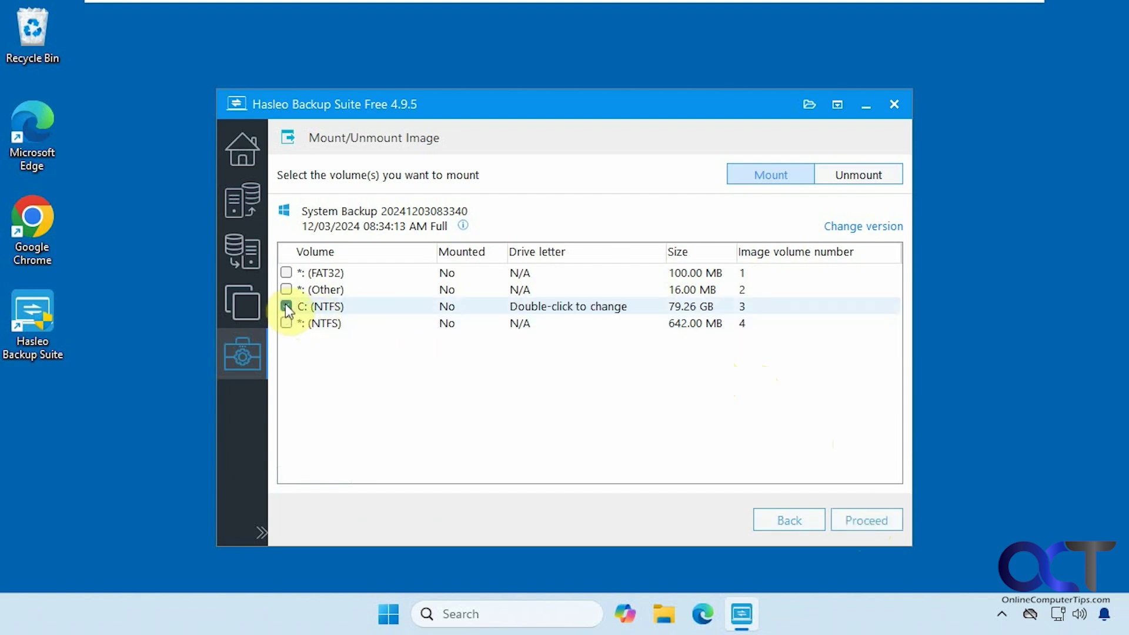
{"action": "double_click", "coordinate": [564, 307]}
{"action": "left_click", "coordinate": [654, 306]}
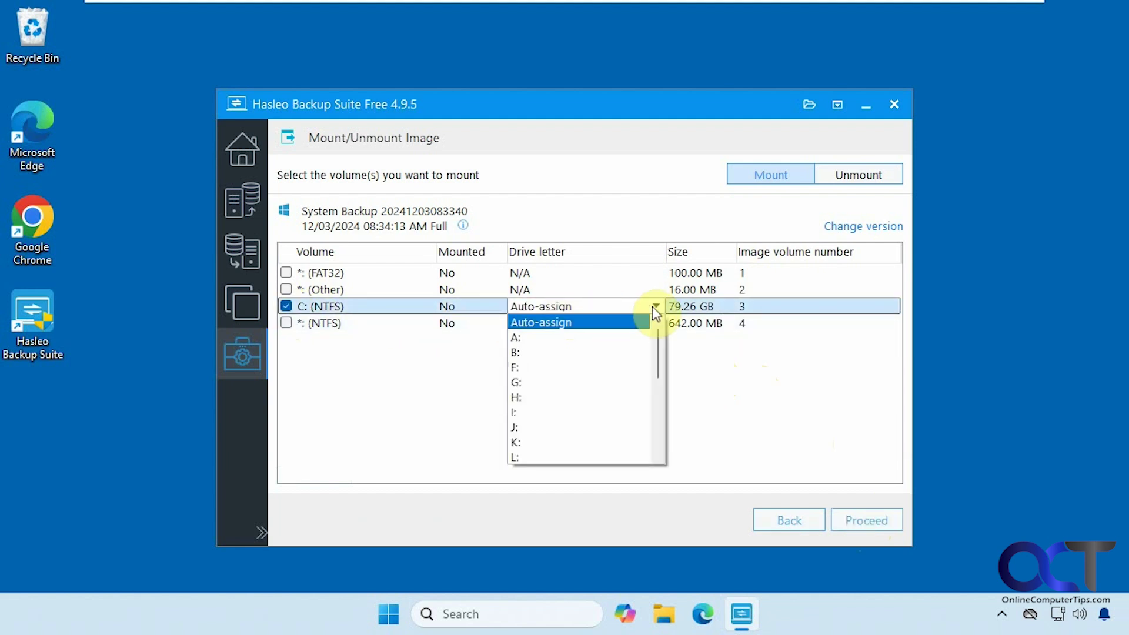
{"action": "scroll", "coordinate": [666, 372], "scroll_direction": "down", "scroll_amount": 1}
{"action": "left_click_drag", "start_coordinate": [667, 372], "coordinate": [669, 466]}
{"action": "left_click", "coordinate": [560, 458]}
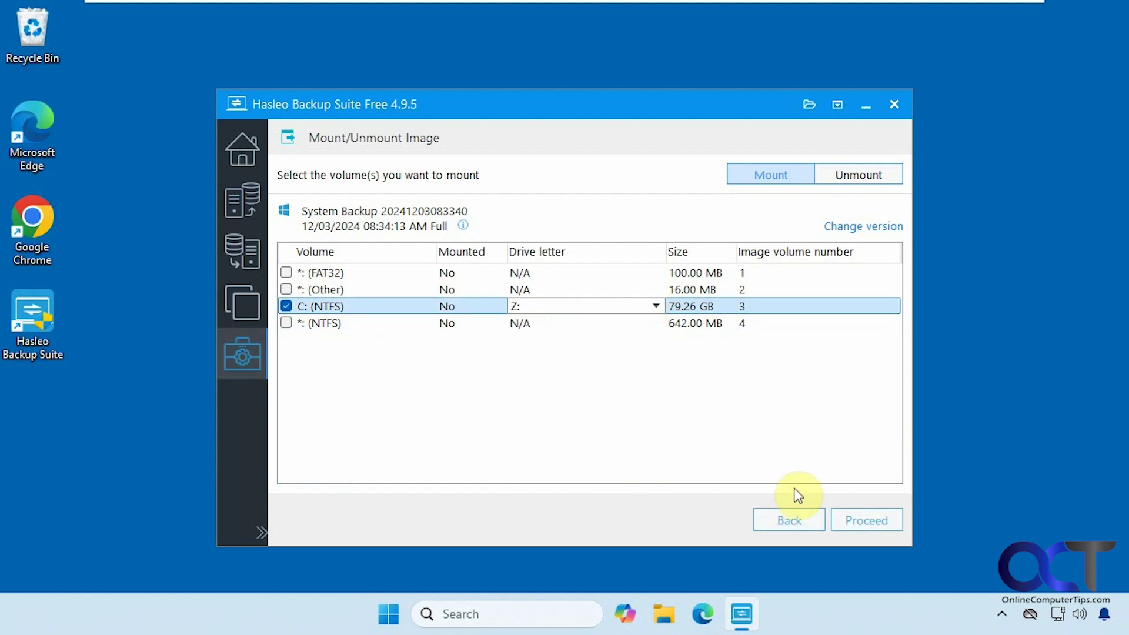
{"action": "left_click", "coordinate": [859, 522]}
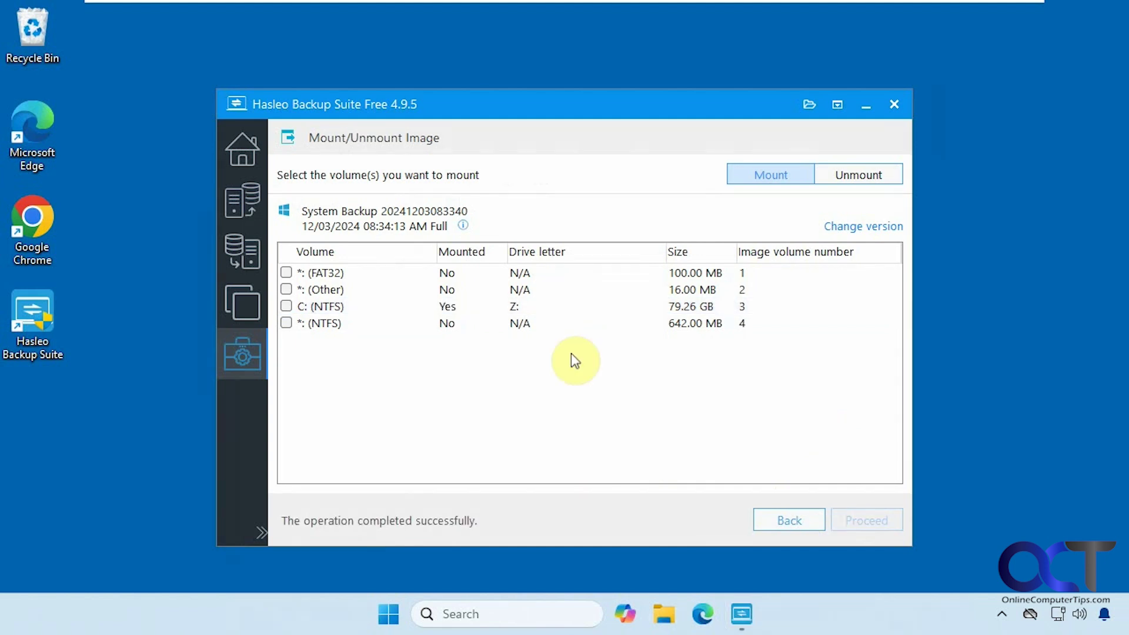
- Drag 4 Isolation Method Steps.pptx from Z:'s Users profile Documents folder onto the desktop
{"action": "left_click", "coordinate": [664, 619]}
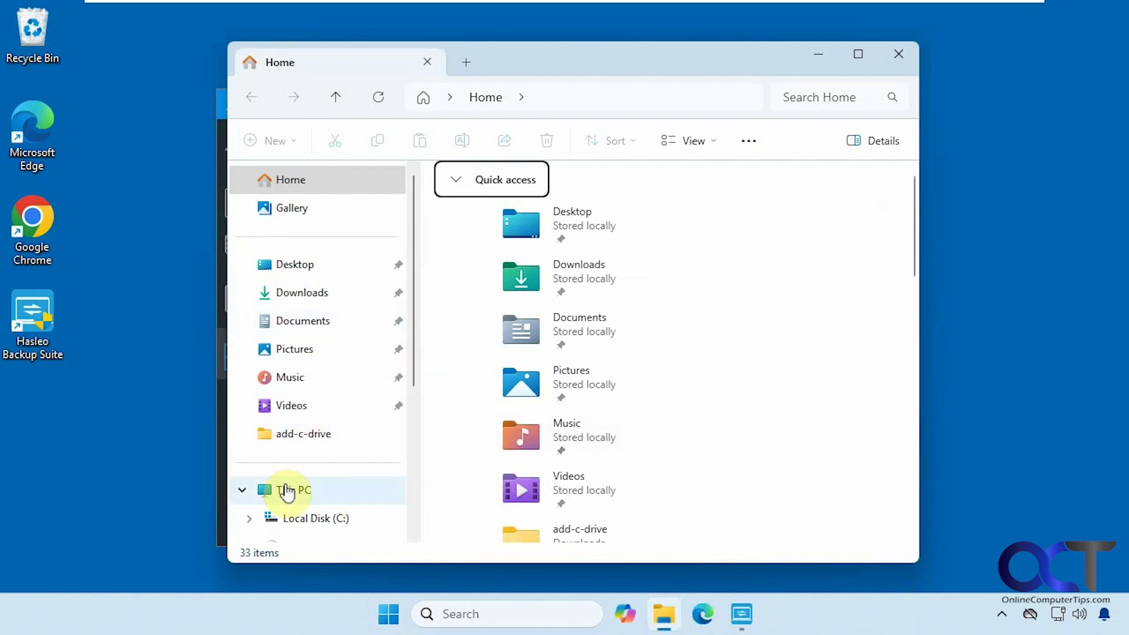
{"action": "left_click", "coordinate": [286, 491]}
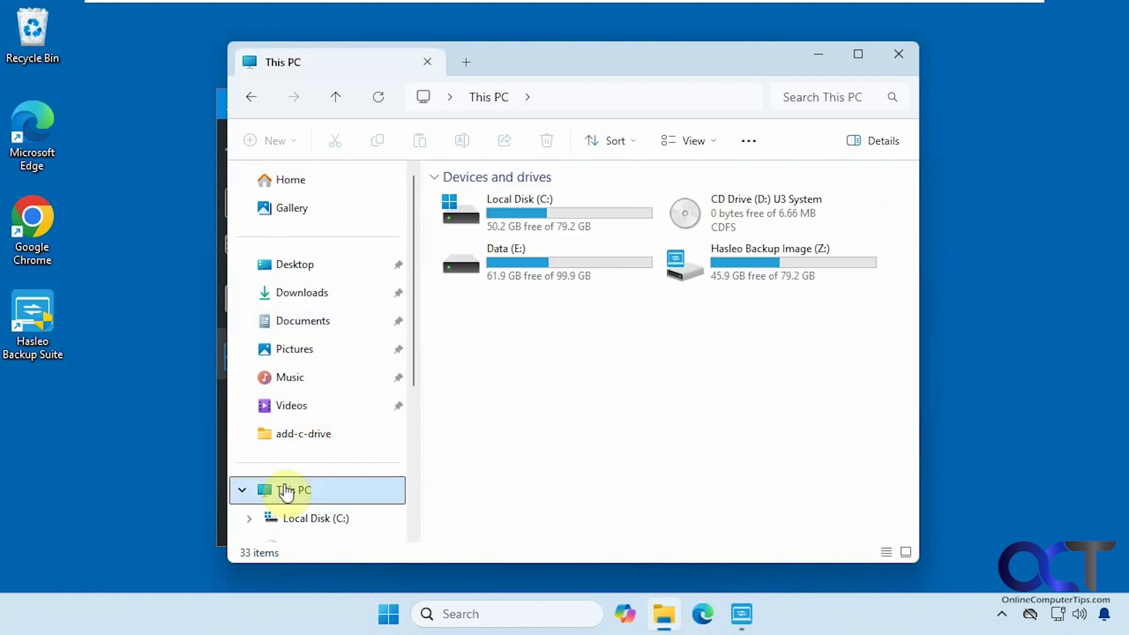
{"action": "double_click", "coordinate": [759, 269]}
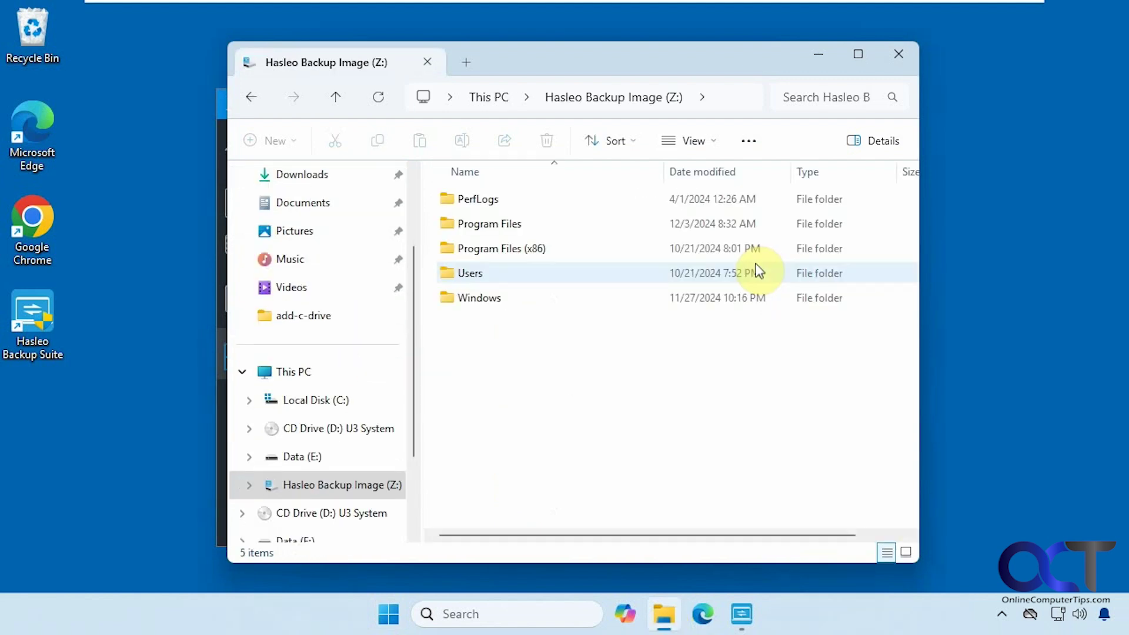
{"action": "double_click", "coordinate": [491, 274]}
{"action": "double_click", "coordinate": [490, 249]}
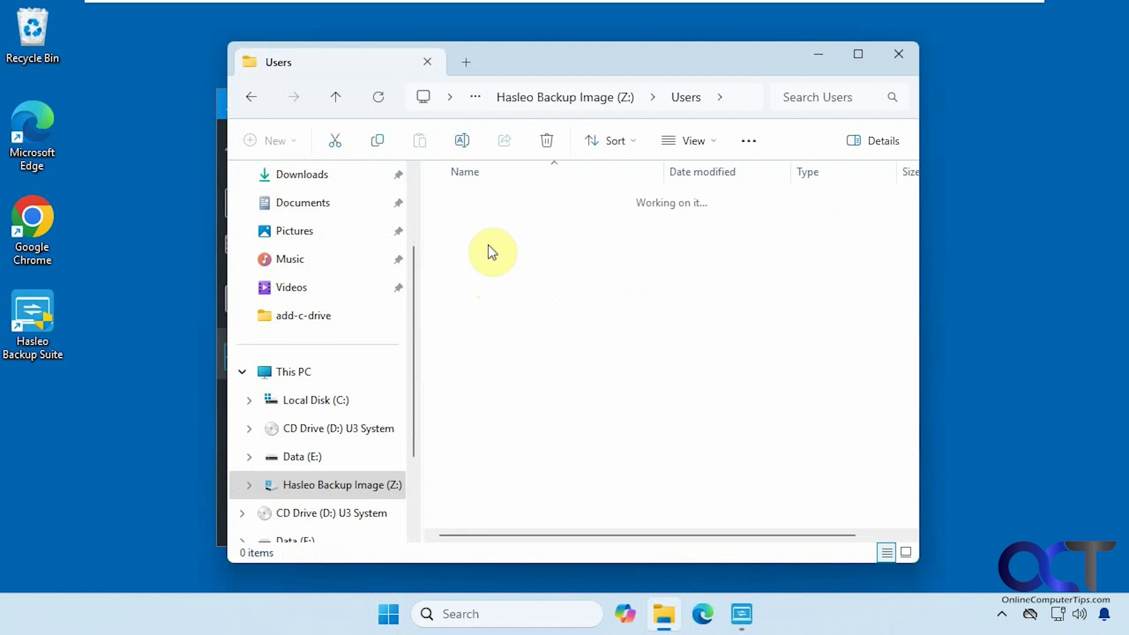
{"action": "double_click", "coordinate": [481, 274]}
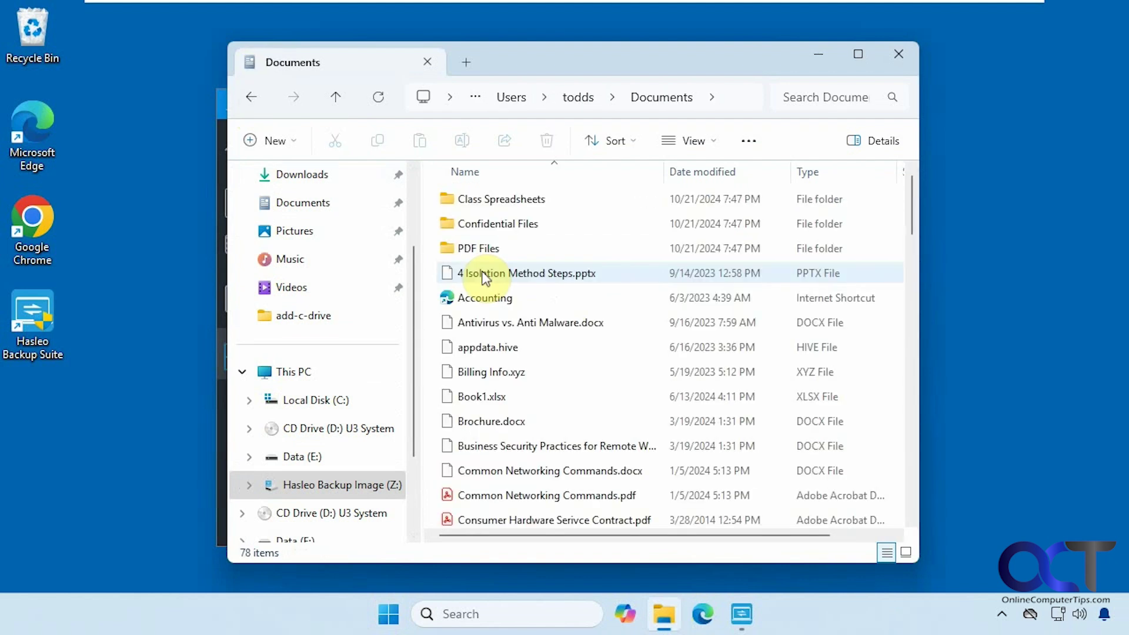
{"action": "mouse_move", "coordinate": [496, 274]}
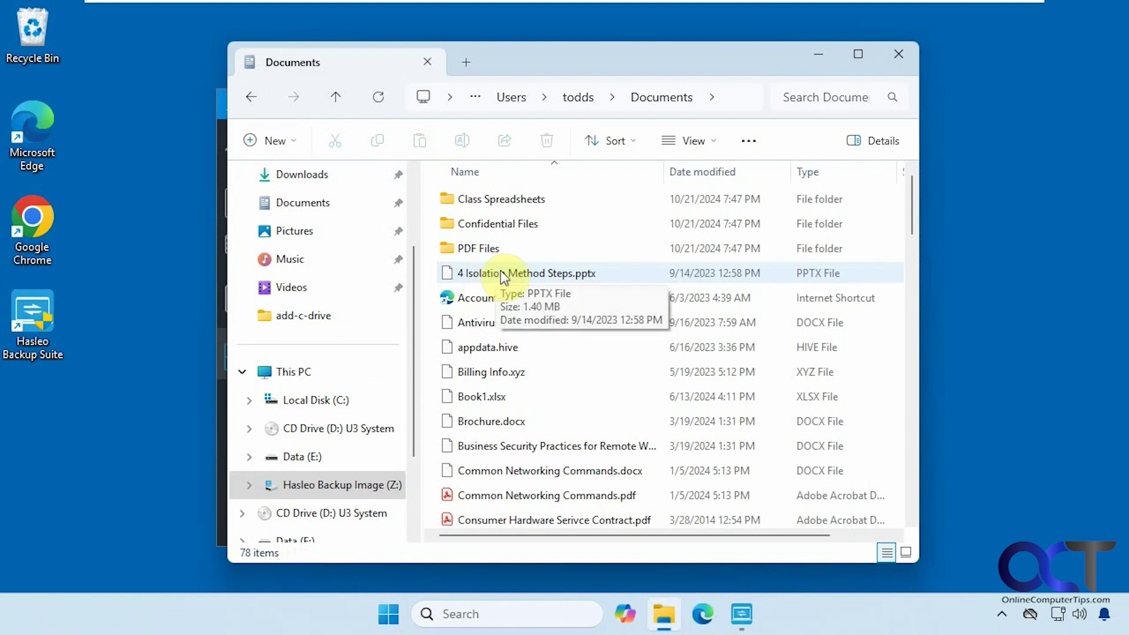
{"action": "left_click_drag", "start_coordinate": [500, 270], "coordinate": [129, 456]}
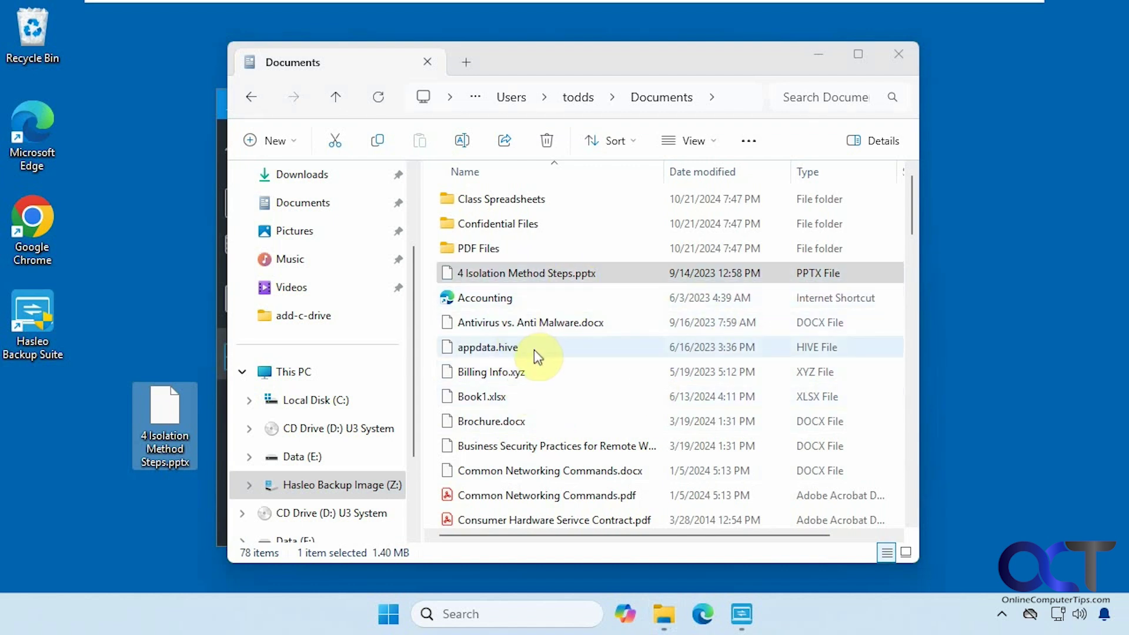
- Close File Explorer, check the mounted Z: volume under Unmount, and return to the Tools list
{"action": "left_click", "coordinate": [898, 54]}
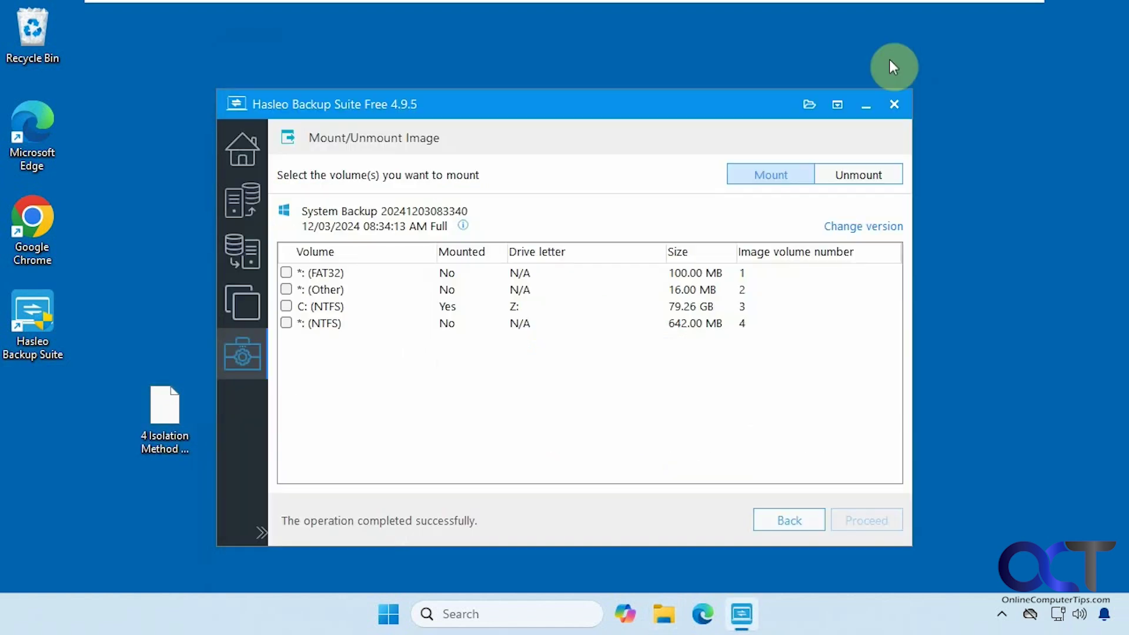
{"action": "left_click", "coordinate": [484, 307]}
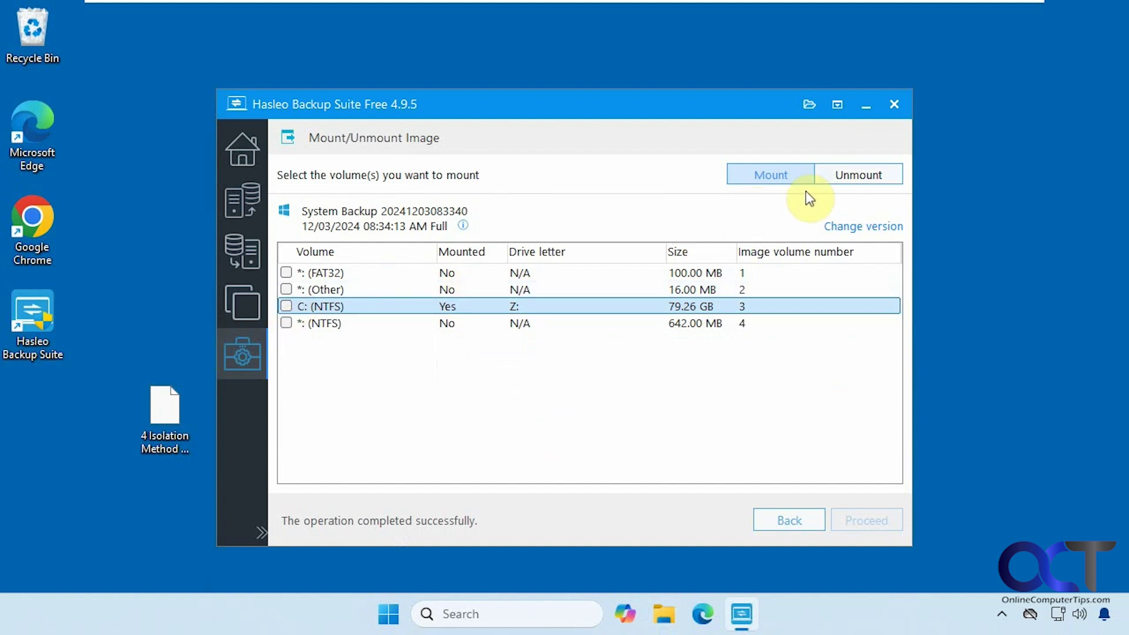
{"action": "left_click", "coordinate": [846, 176]}
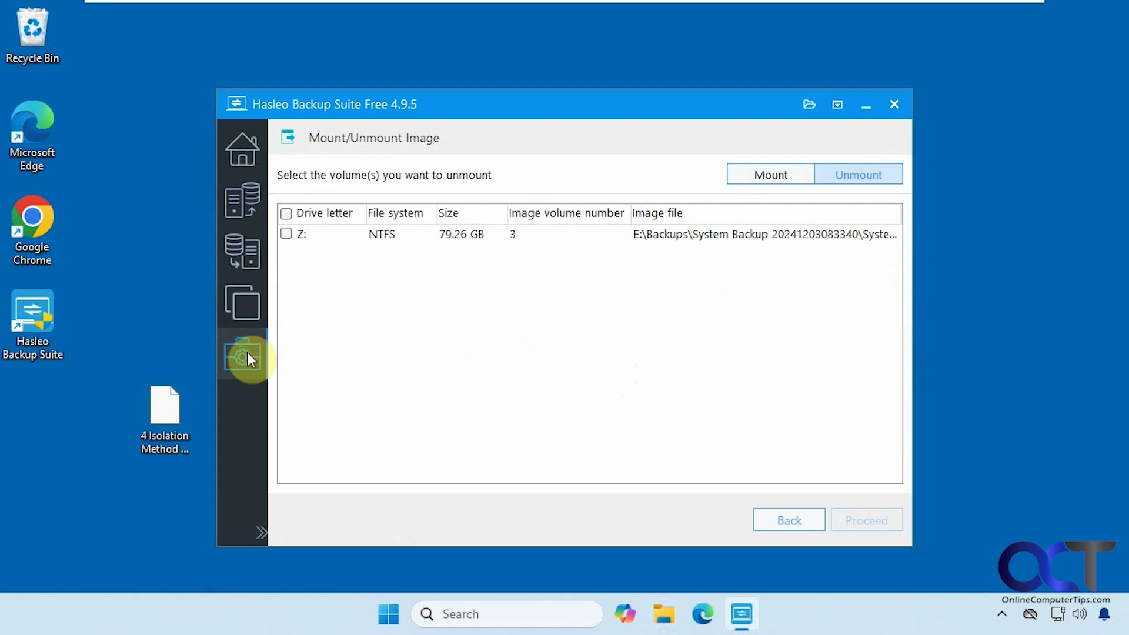
{"action": "left_click", "coordinate": [764, 519]}
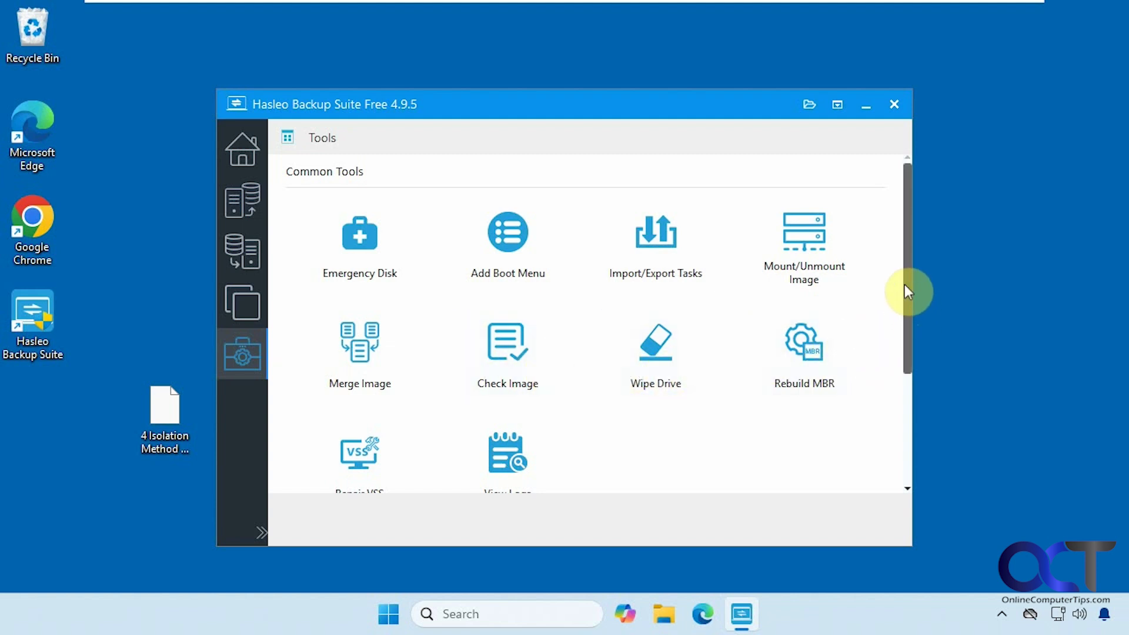
{"action": "left_click_drag", "start_coordinate": [905, 290], "coordinate": [911, 344]}
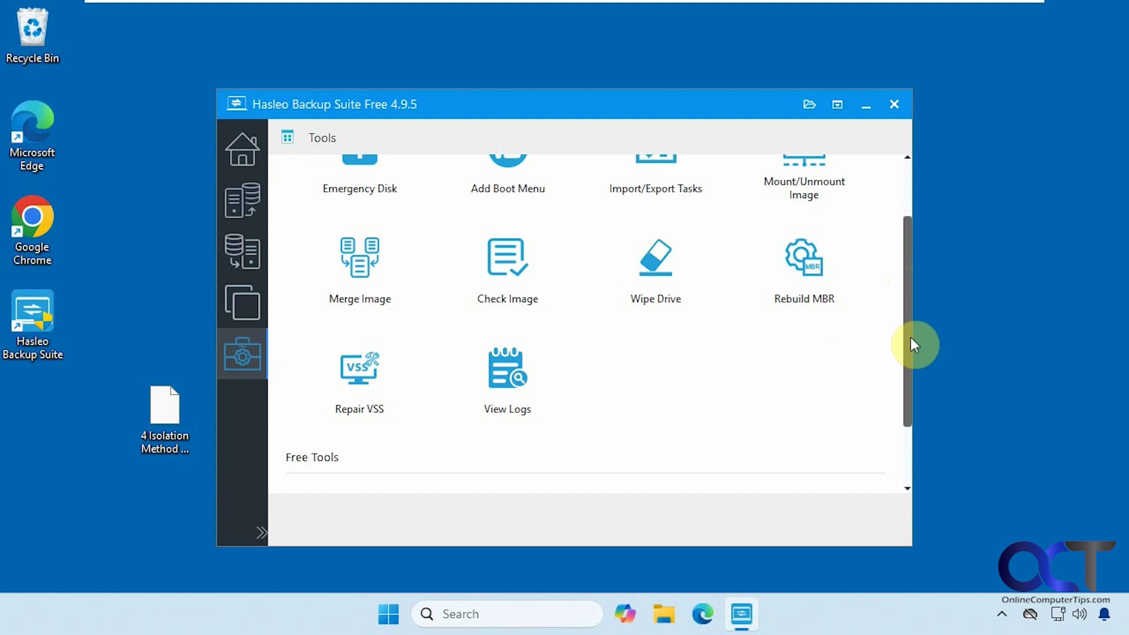
{"action": "scroll", "coordinate": [911, 344], "scroll_direction": "down", "scroll_amount": 3}
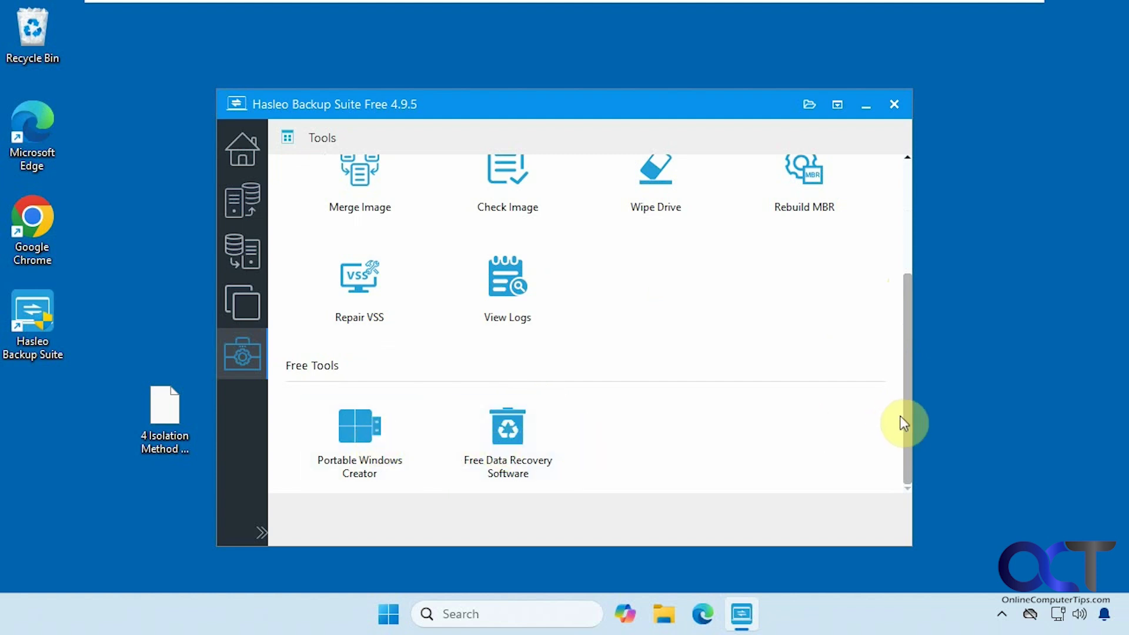
{"action": "scroll", "coordinate": [905, 417], "scroll_direction": "up", "scroll_amount": 3}
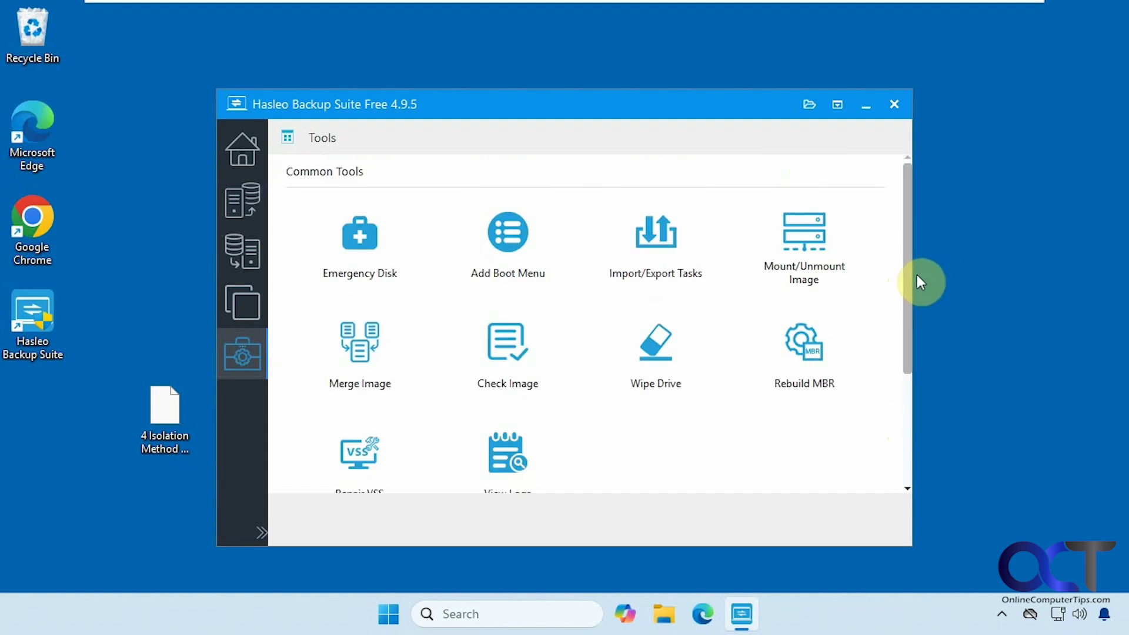
- Go from the Home page to the Backup page with System, Disk/Partition and File options
{"action": "left_click", "coordinate": [246, 154]}
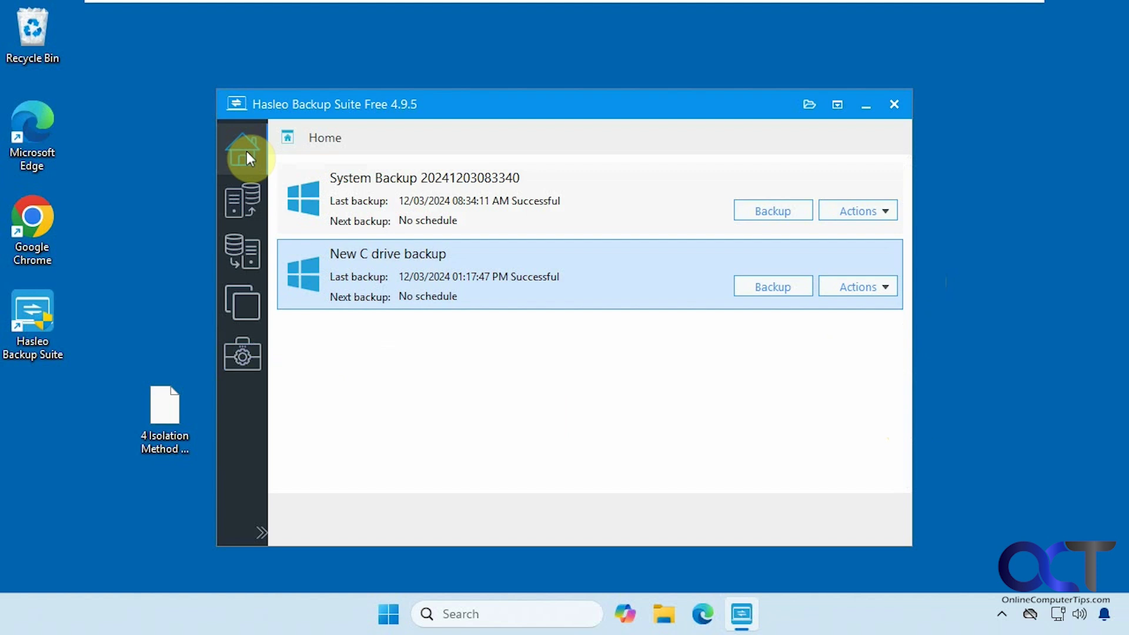
{"action": "left_click", "coordinate": [238, 198]}
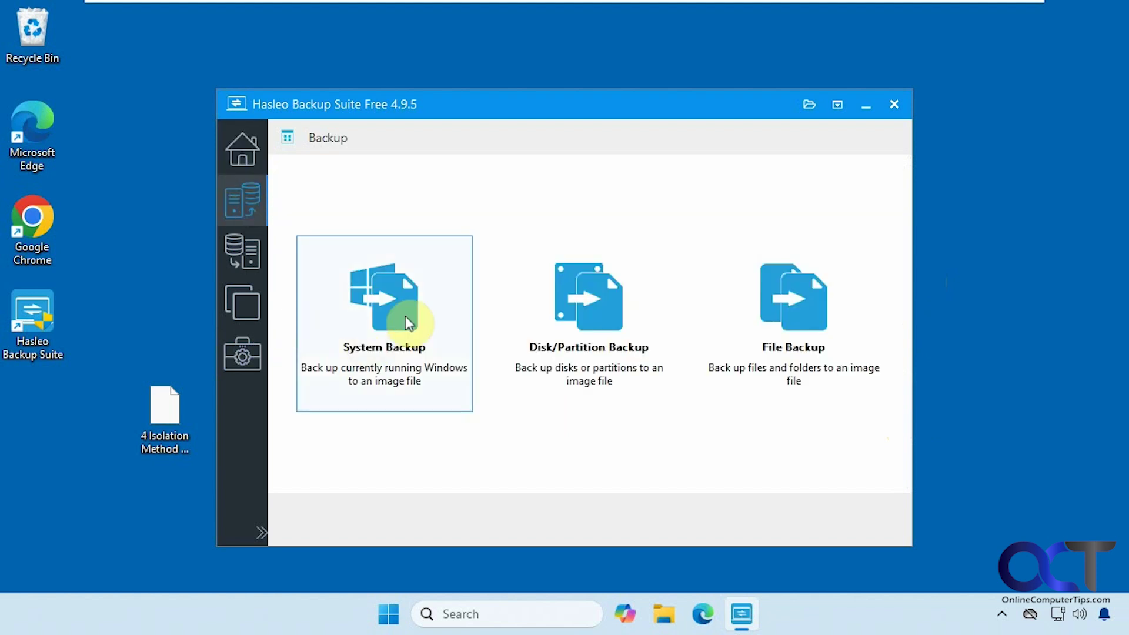